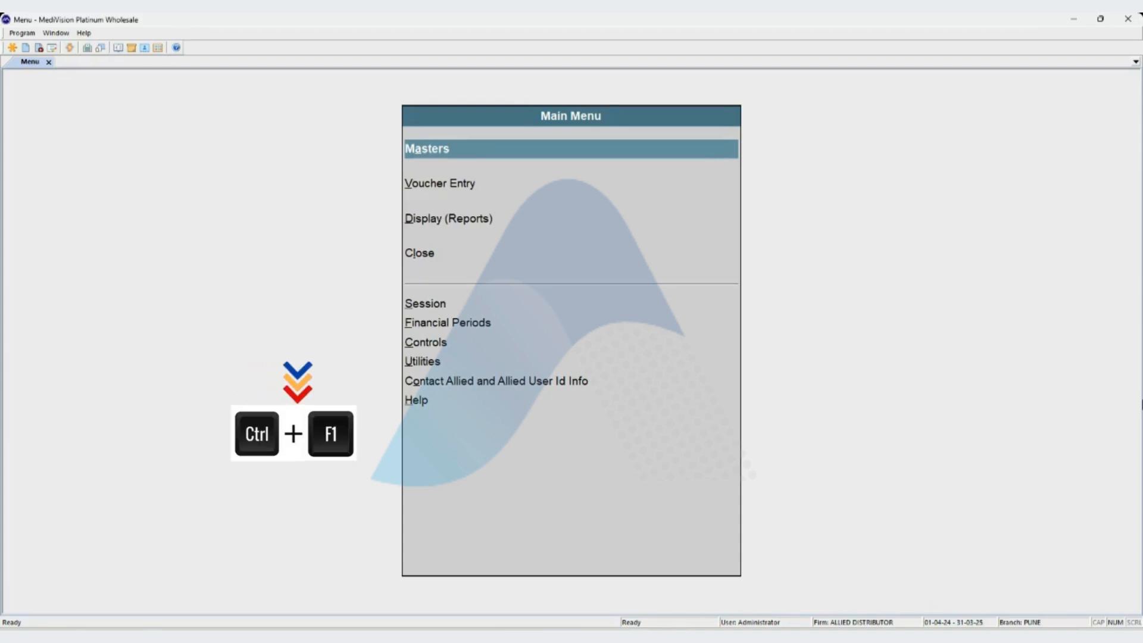
# Step: Run the Download vouchers from MVDES option from the quick menu
pyautogui.hotkey('ctrl', 'F1')
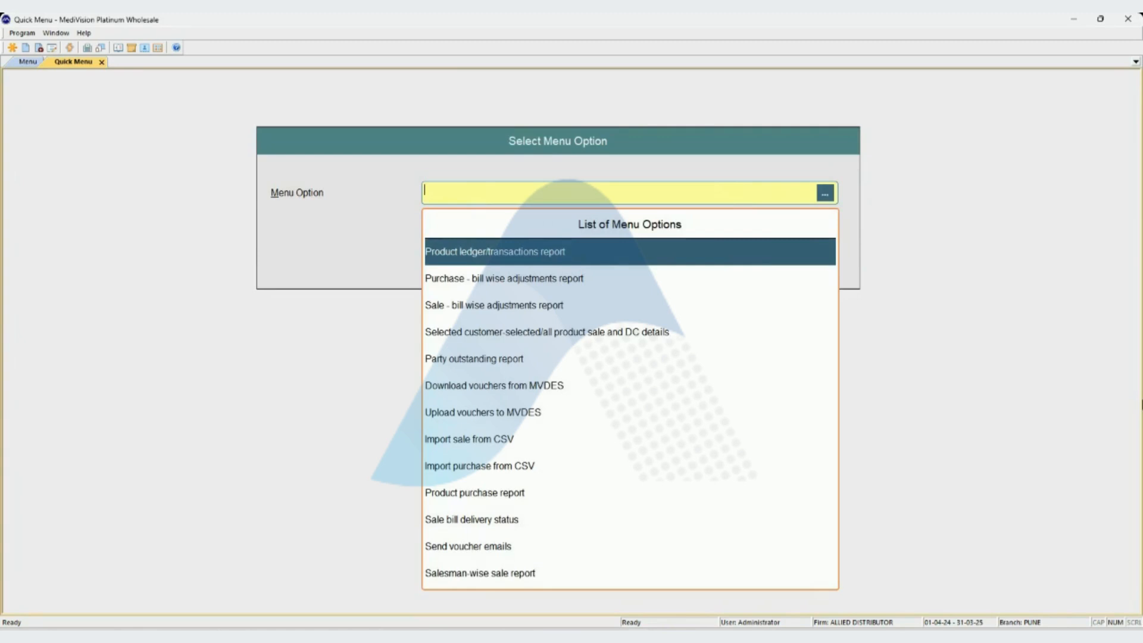
pyautogui.press('Down')
pyautogui.press('Down')
pyautogui.press('Down')
pyautogui.press('Down')
pyautogui.press('Down')
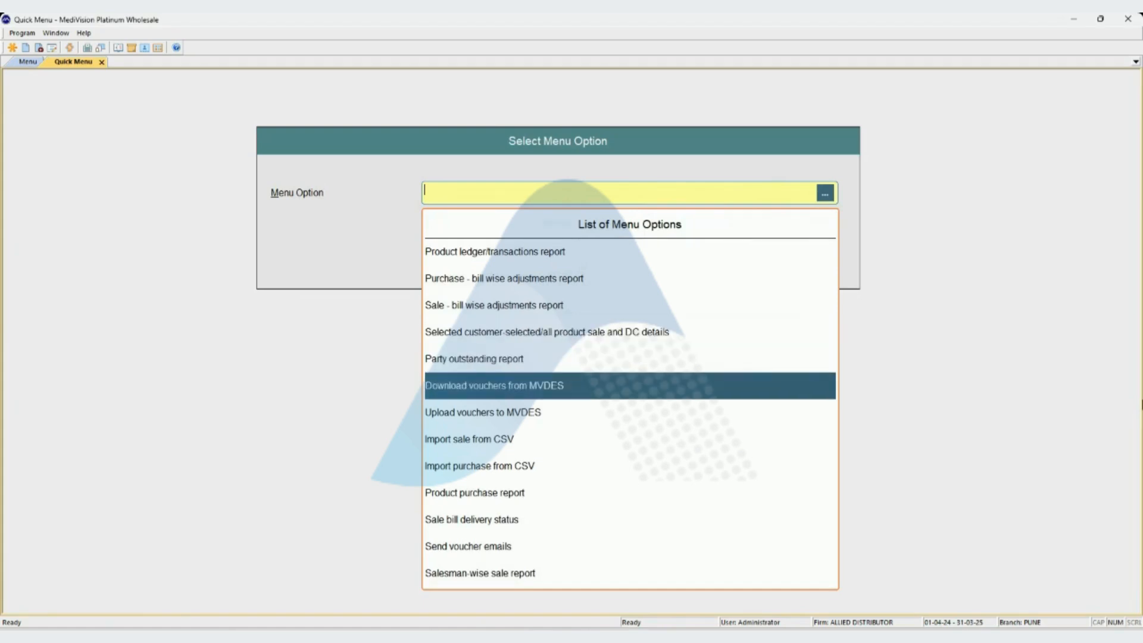
pyautogui.press('Return')
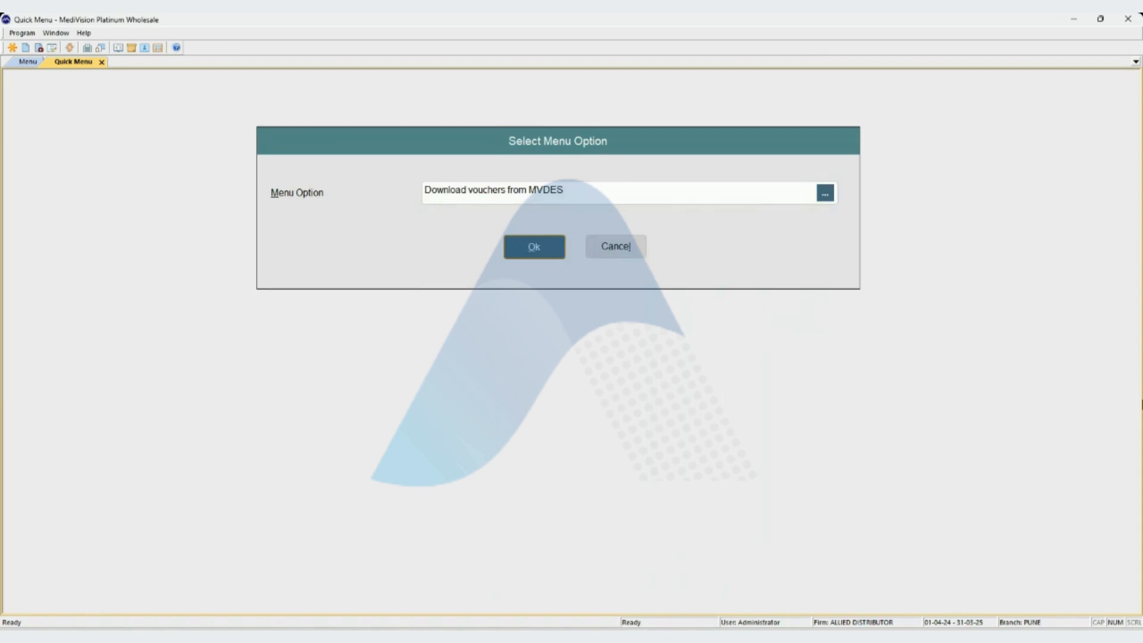
pyautogui.press('Return')
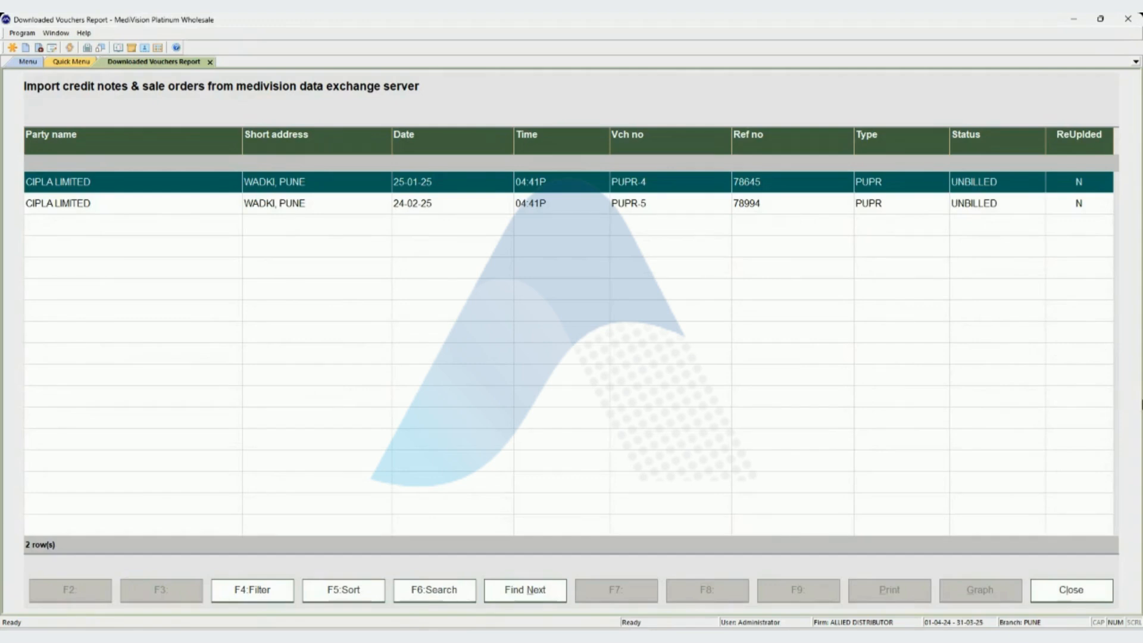
# Step: Convert the CIPLA LIMITED purchase proforma voucher dated 24-02-25 to a Purchase entry
pyautogui.click(1142, 366)
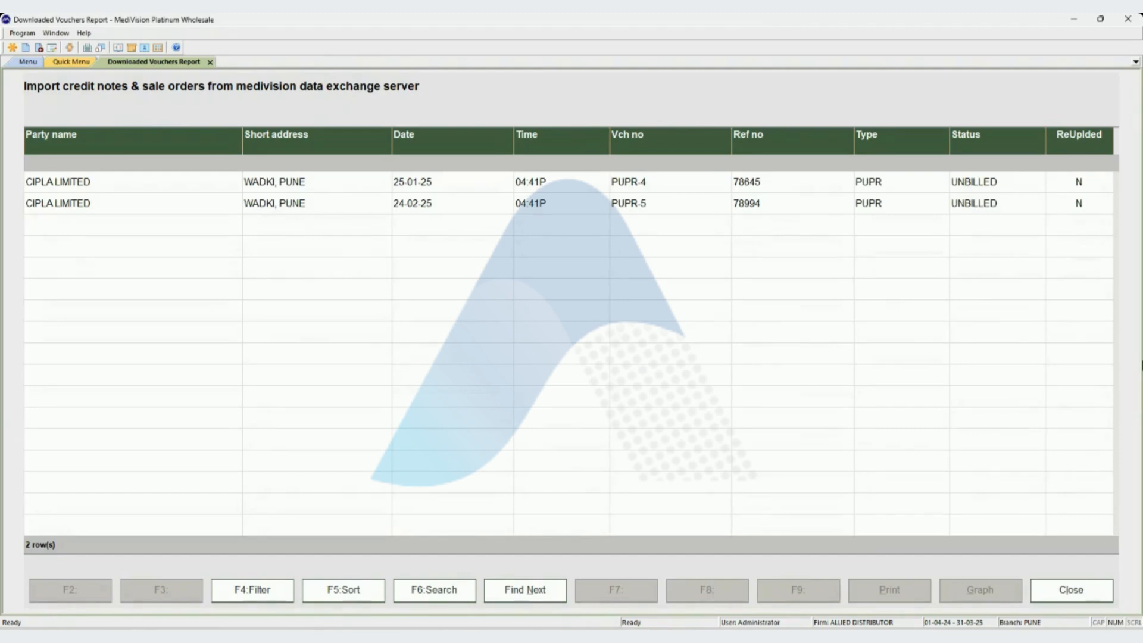
pyautogui.press('Down')
pyautogui.press('Down')
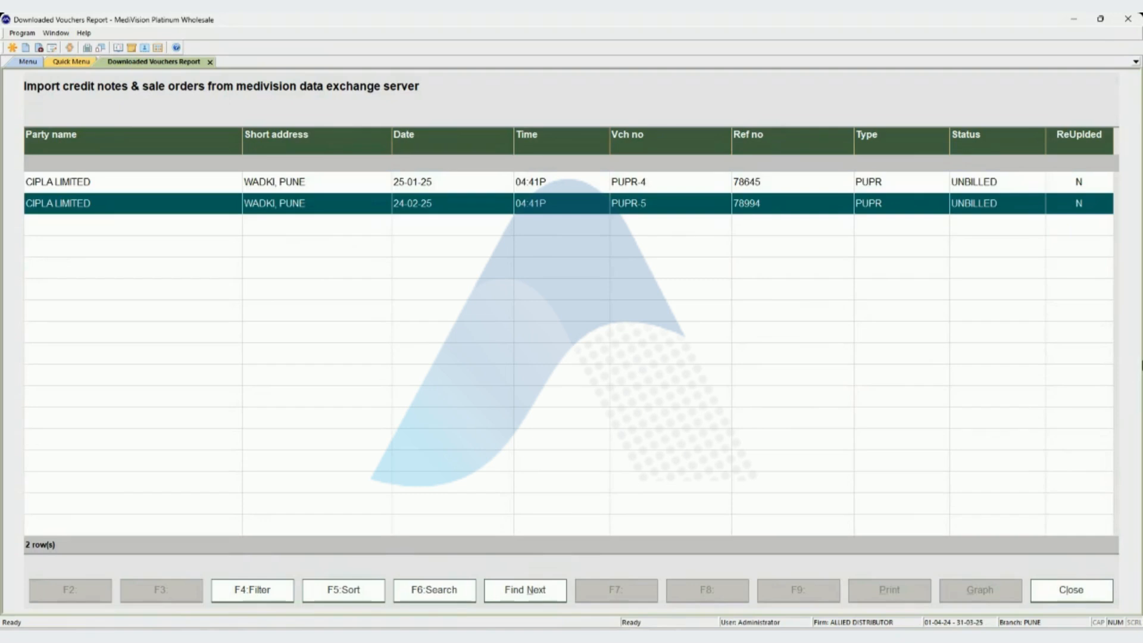
pyautogui.press('Return')
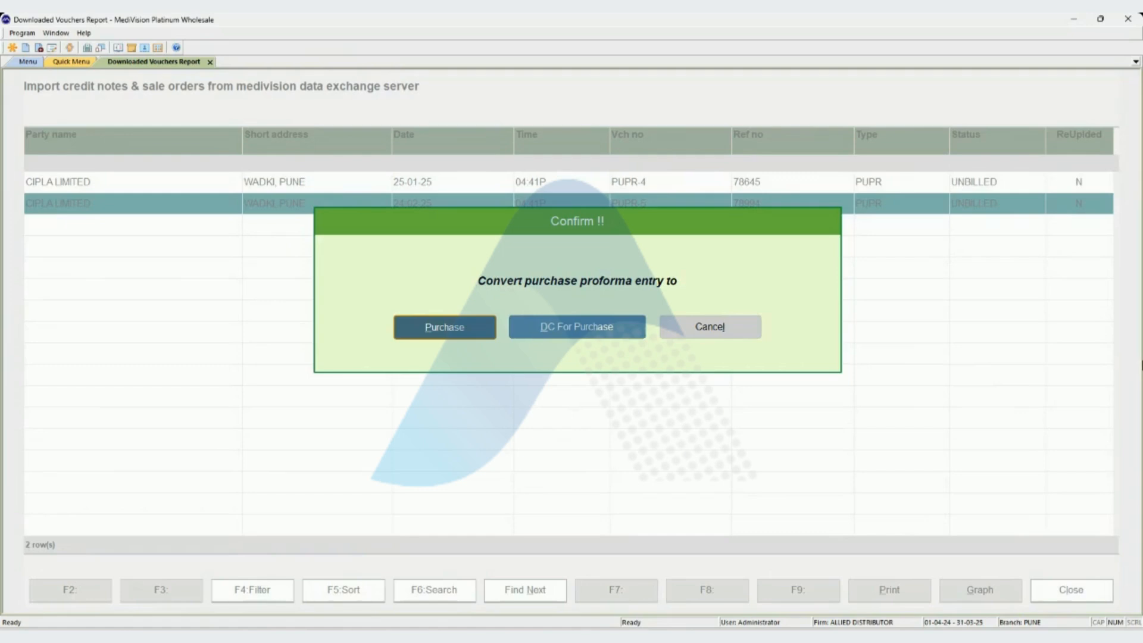
pyautogui.press('Return')
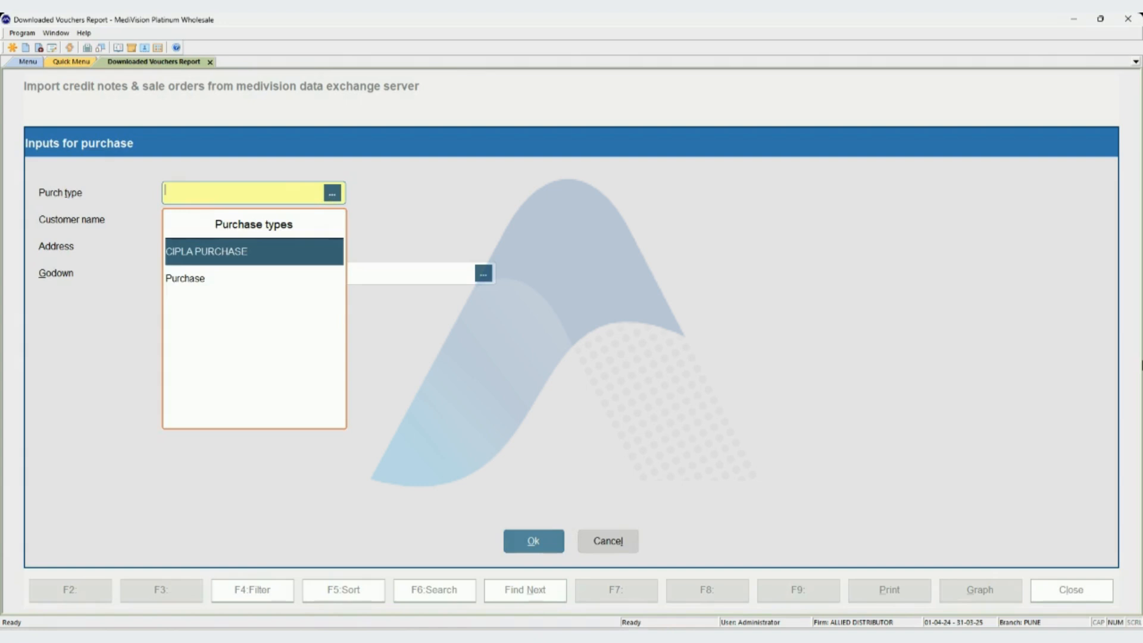
# Step: Set the purchase type to Purchase and the godown to SHOP, and confirm the purchase inputs
pyautogui.press('Down')
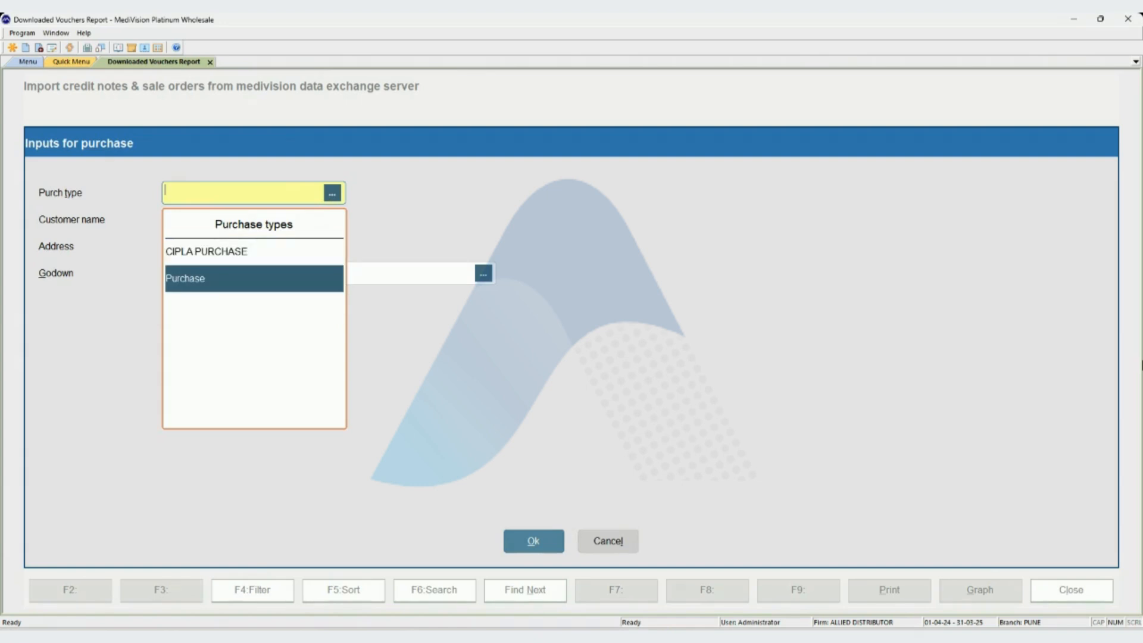
pyautogui.press('Return')
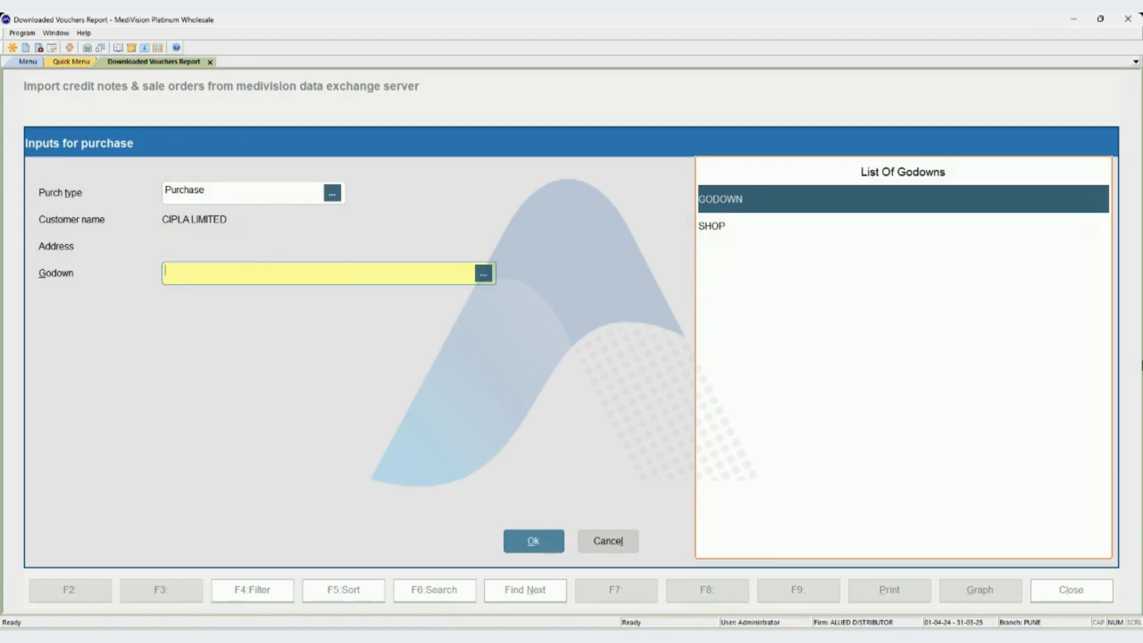
pyautogui.press('Down')
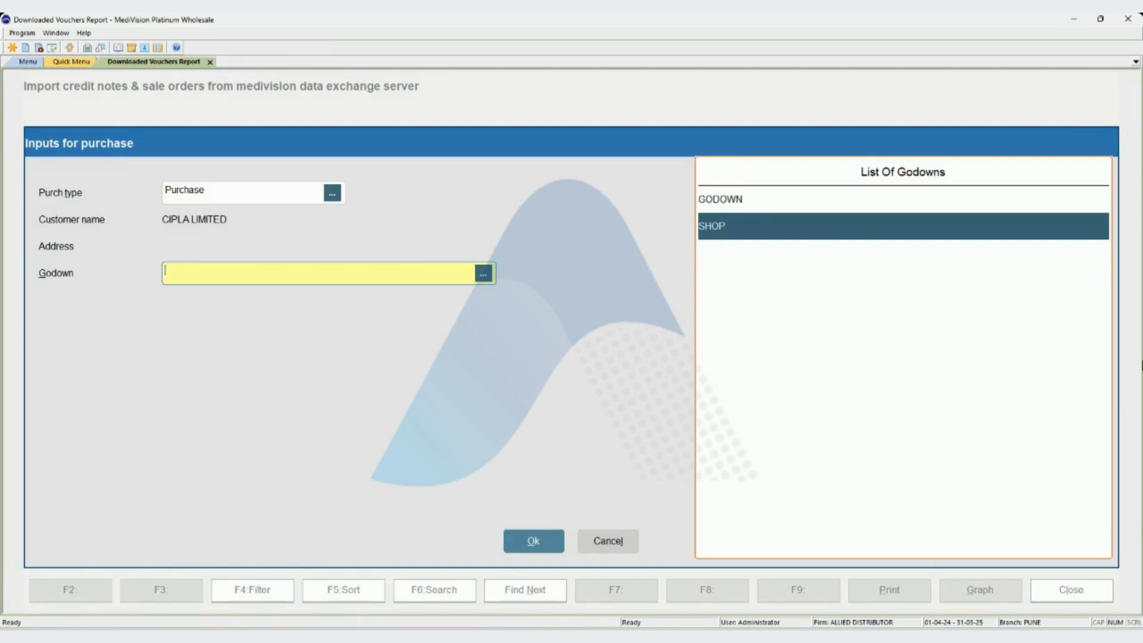
pyautogui.press('Return')
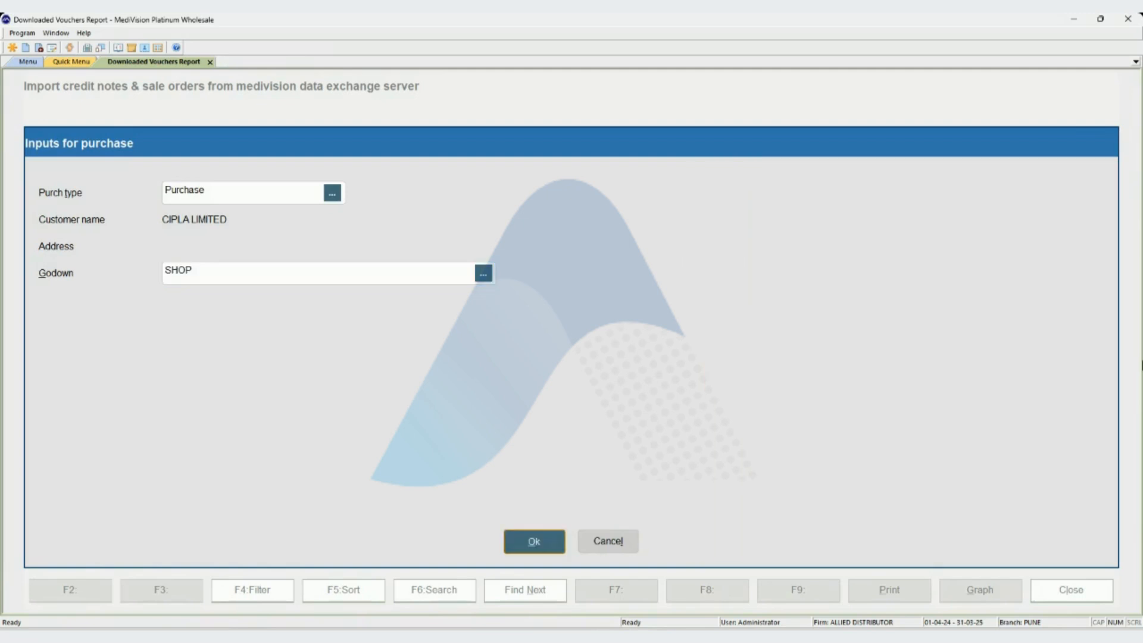
pyautogui.press('Return')
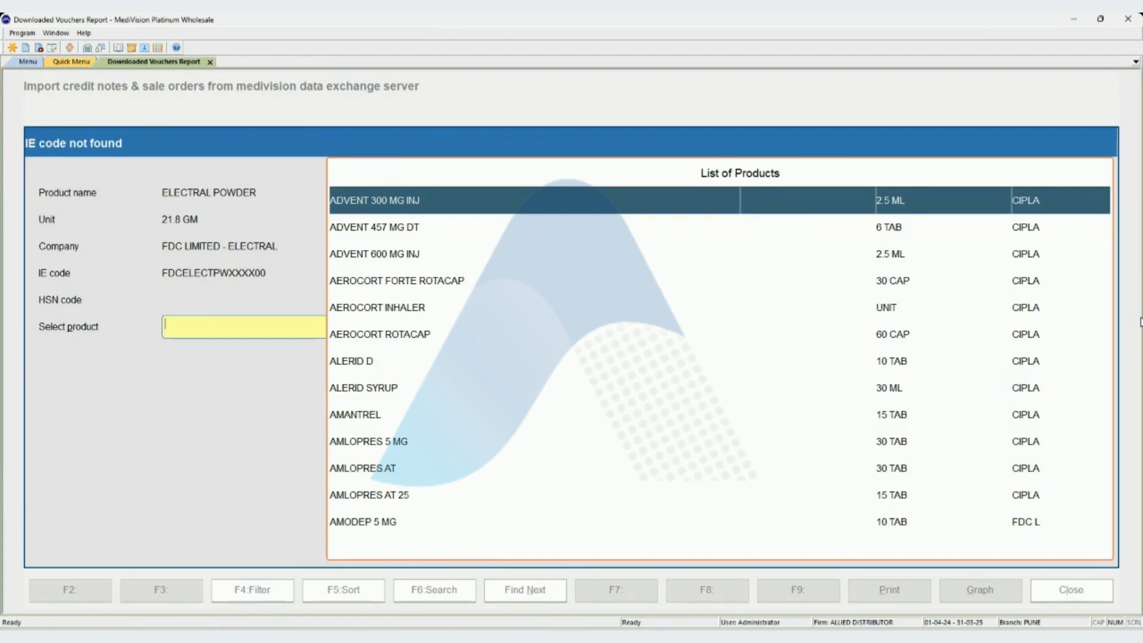
# Step: Match the unrecognised ELECTRAL POWDER to the ELECTRAL POWDER 21.8 GM product and update its IE code in Supplier Product
pyautogui.hotkey('alt', 'c')
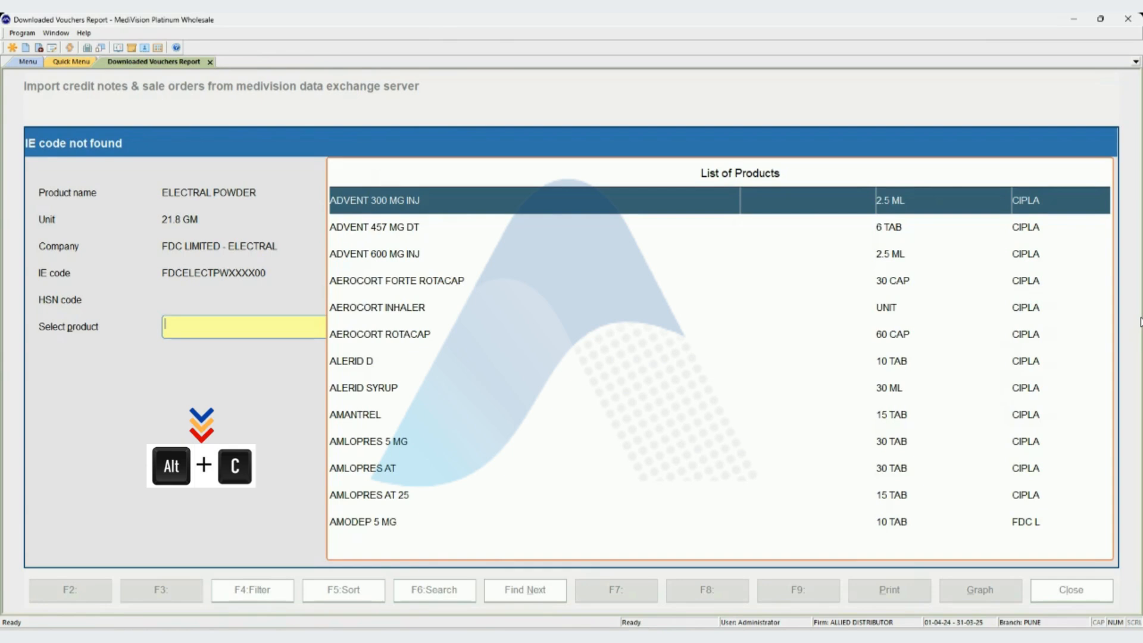
pyautogui.write('e')
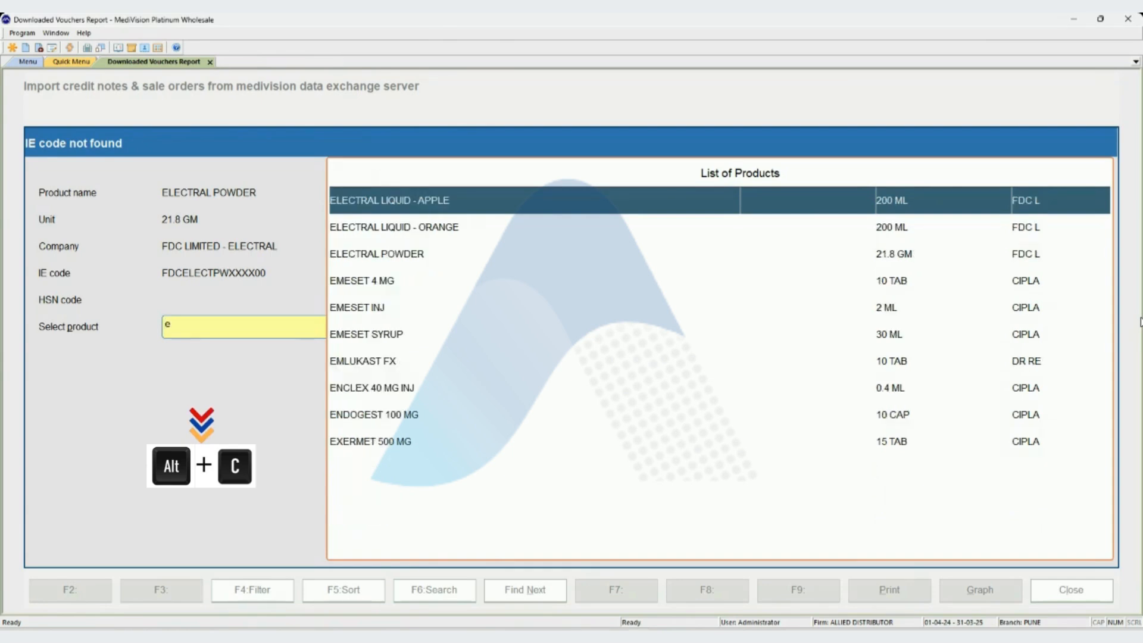
pyautogui.write('l')
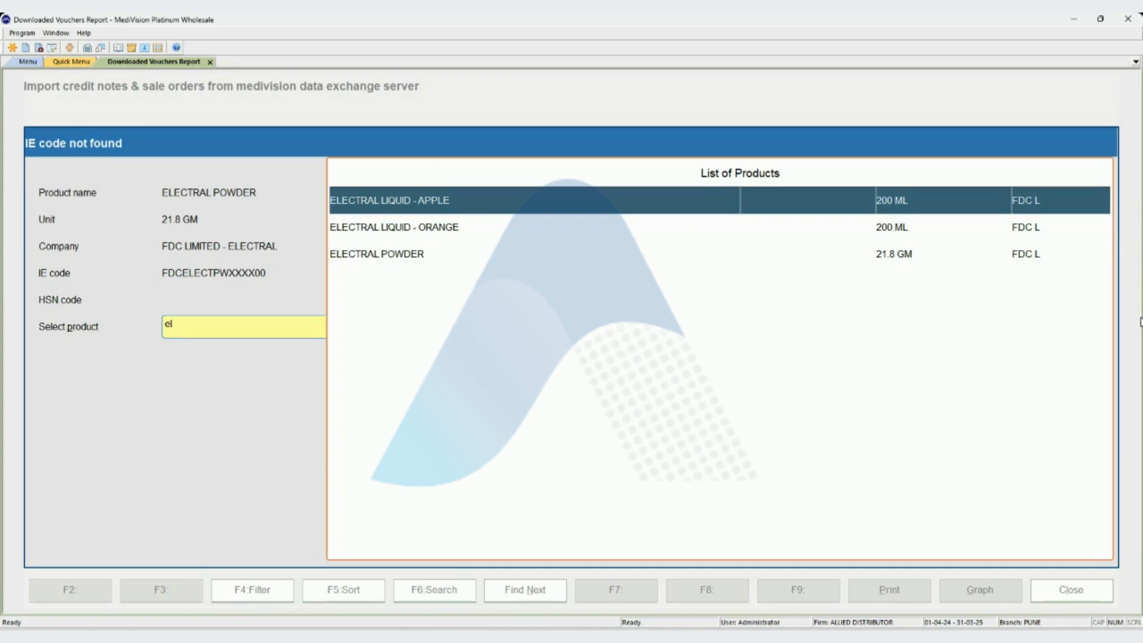
pyautogui.press('Down')
pyautogui.press('Down')
pyautogui.press('Return')
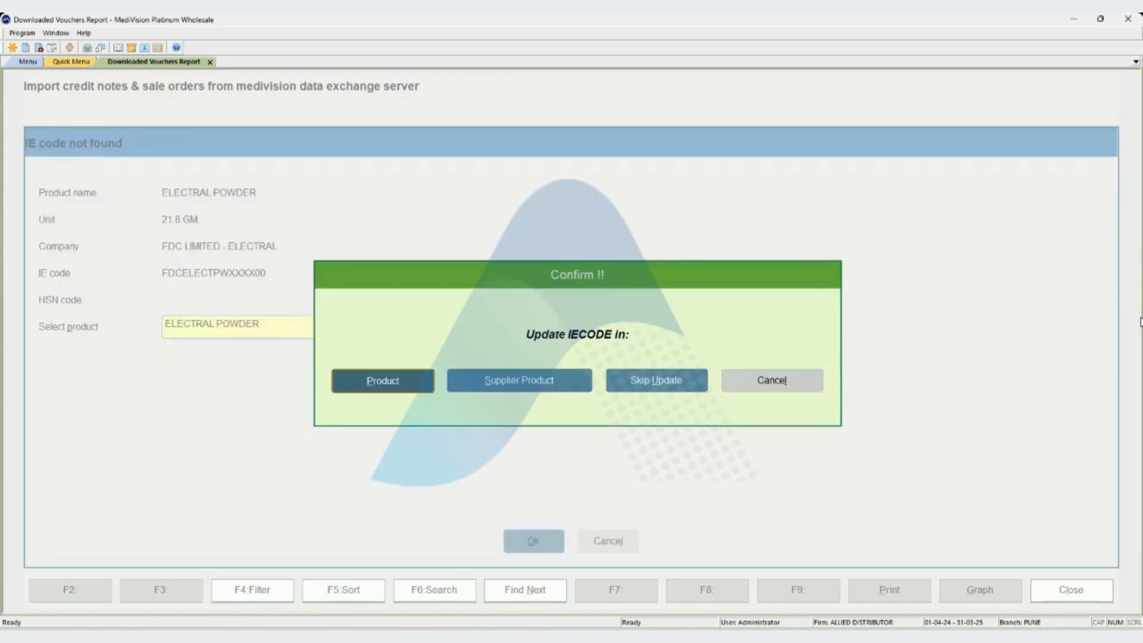
pyautogui.press('Right')
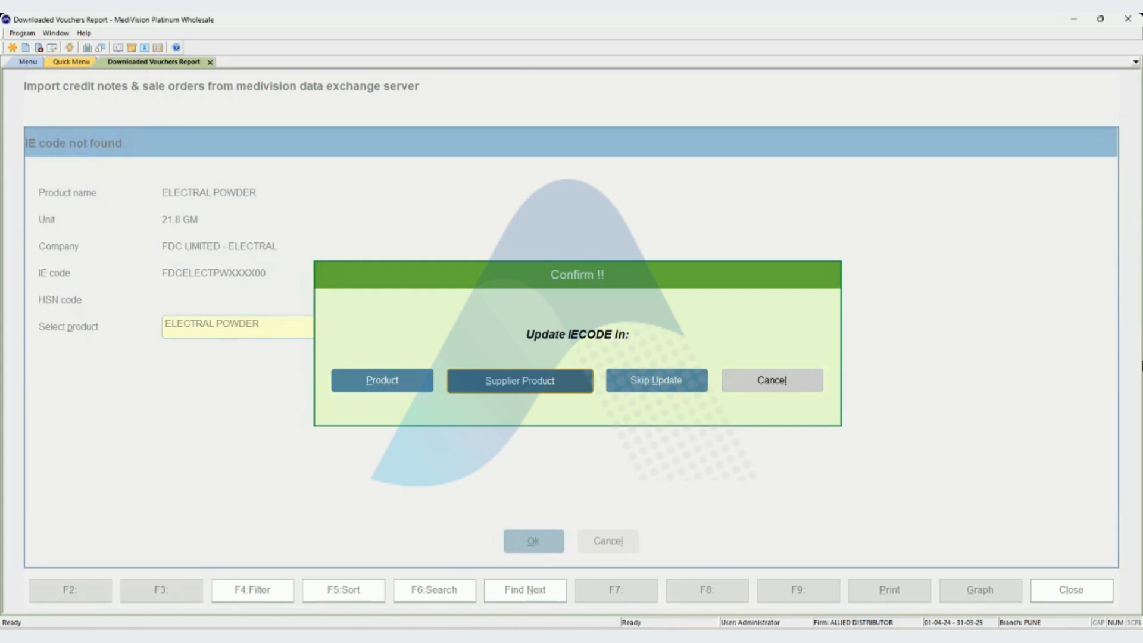
pyautogui.press('Return')
pyautogui.press('Return')
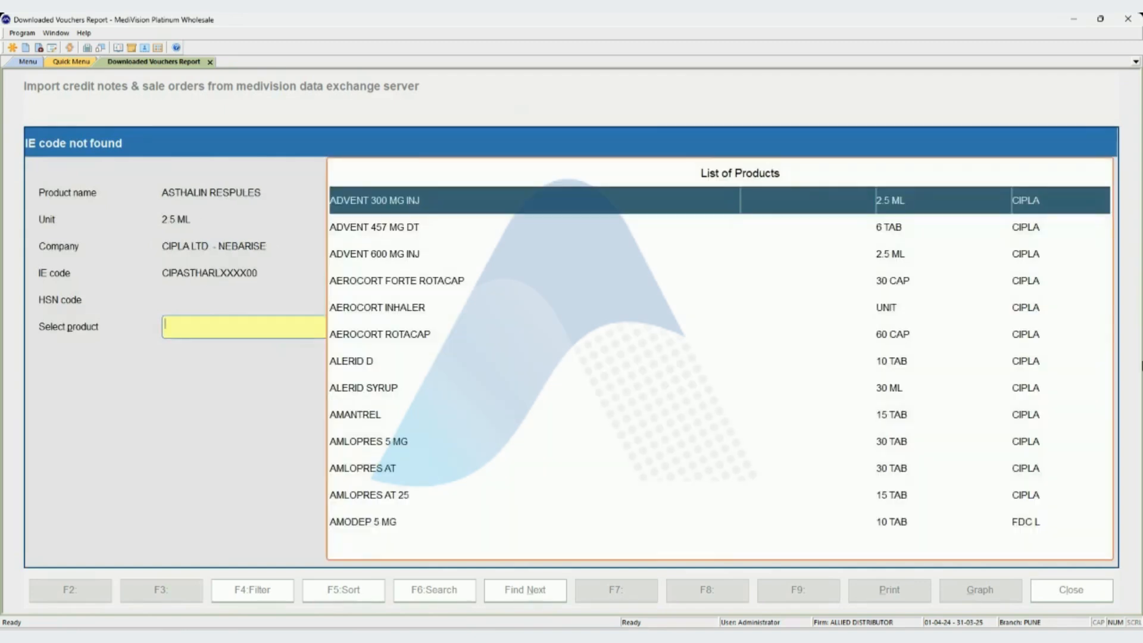
# Step: Match ASTHALIN RESPULES to the ASTHALIN RESPULES 2.5 ML product and update its IE code in Supplier Product
pyautogui.write('ast')
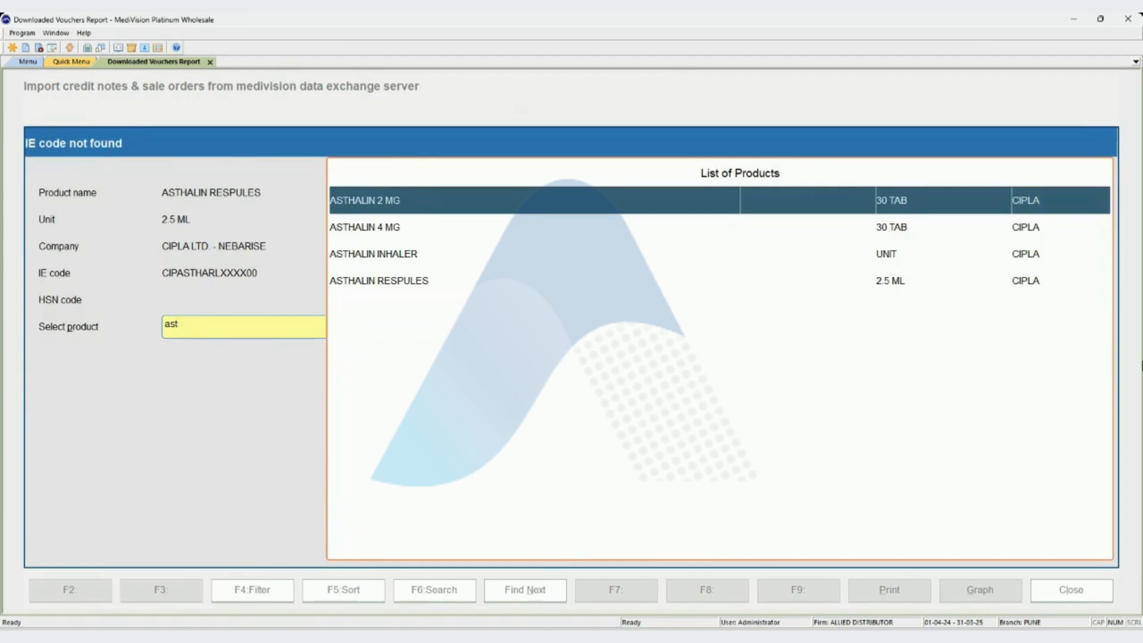
pyautogui.press('Down')
pyautogui.press('Down')
pyautogui.press('Down')
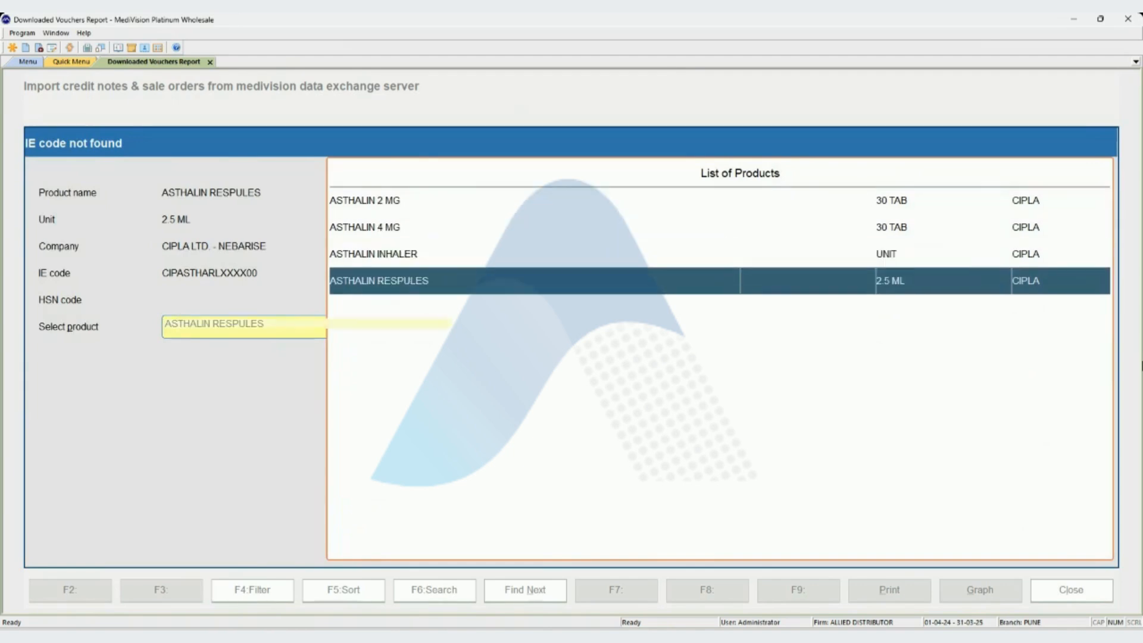
pyautogui.press('Return')
pyautogui.press('Right')
pyautogui.press('Return')
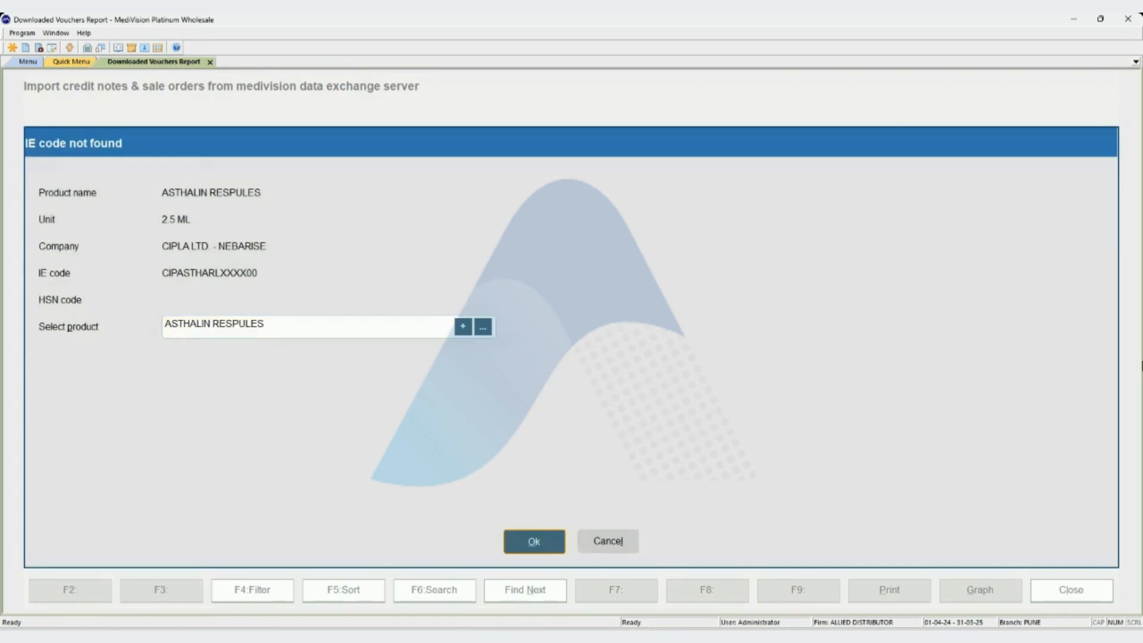
pyautogui.press('Return')
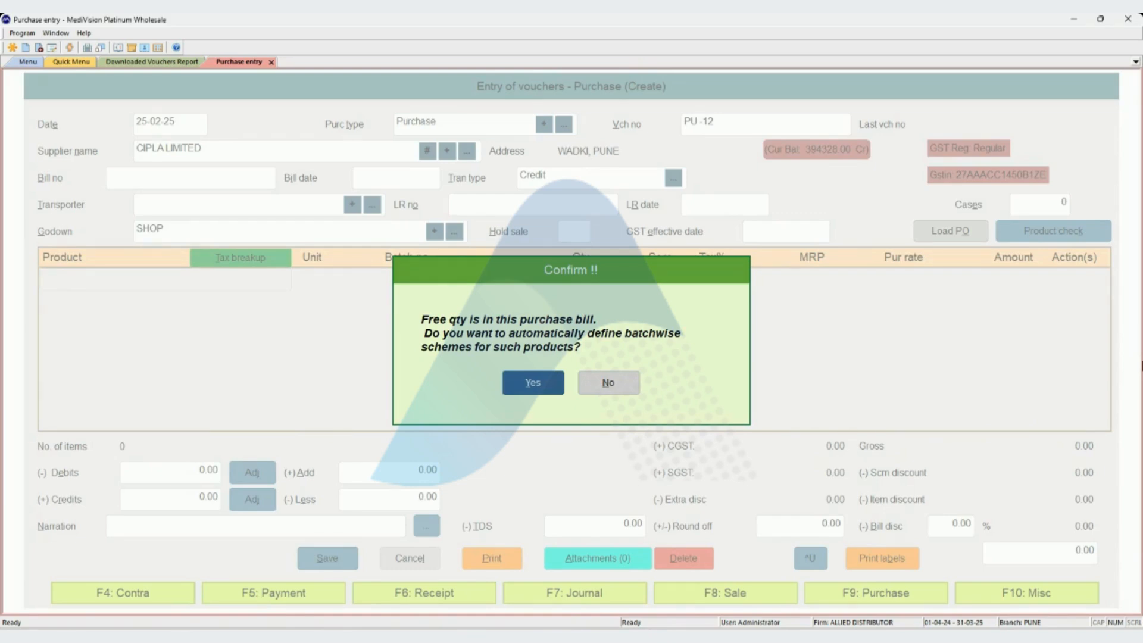
# Step: Accept automatic batchwise schemes for the free-quantity products and set the purchase bill date to 25-02-25
pyautogui.press('Return')
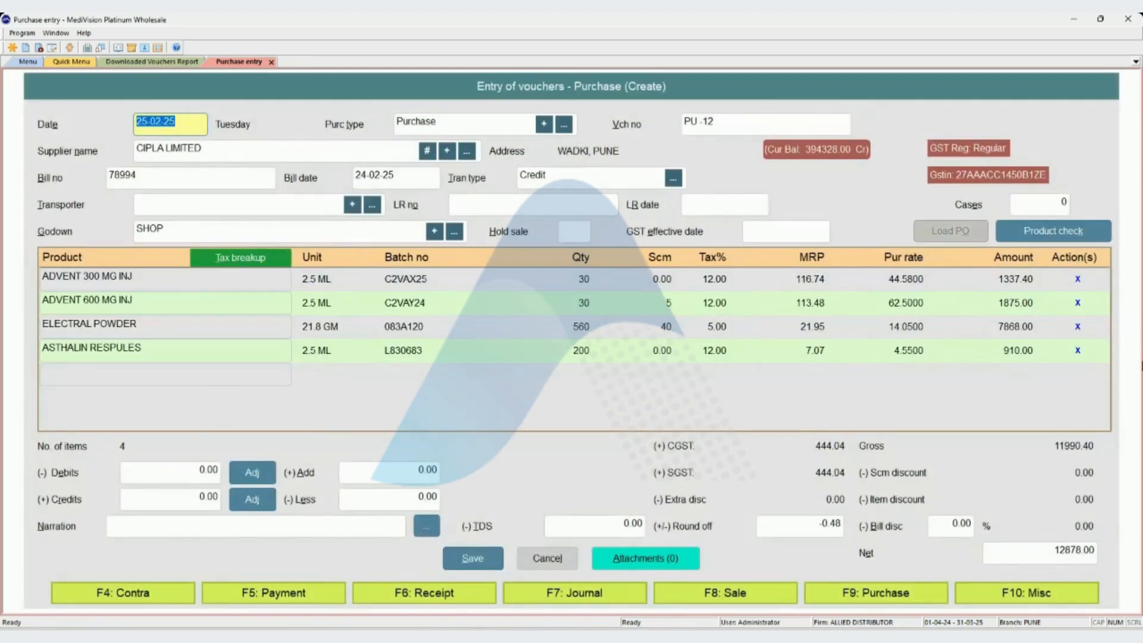
pyautogui.press('Return')
pyautogui.press('Return')
pyautogui.press('Return')
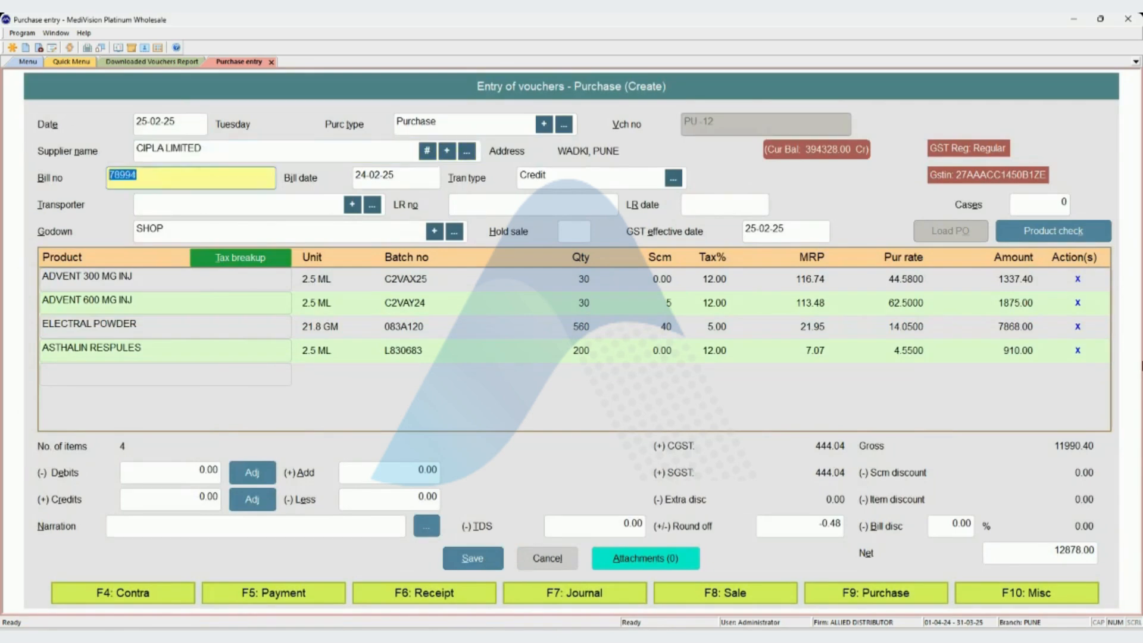
pyautogui.press('Return')
pyautogui.write('25-02-25')
pyautogui.press('Return')
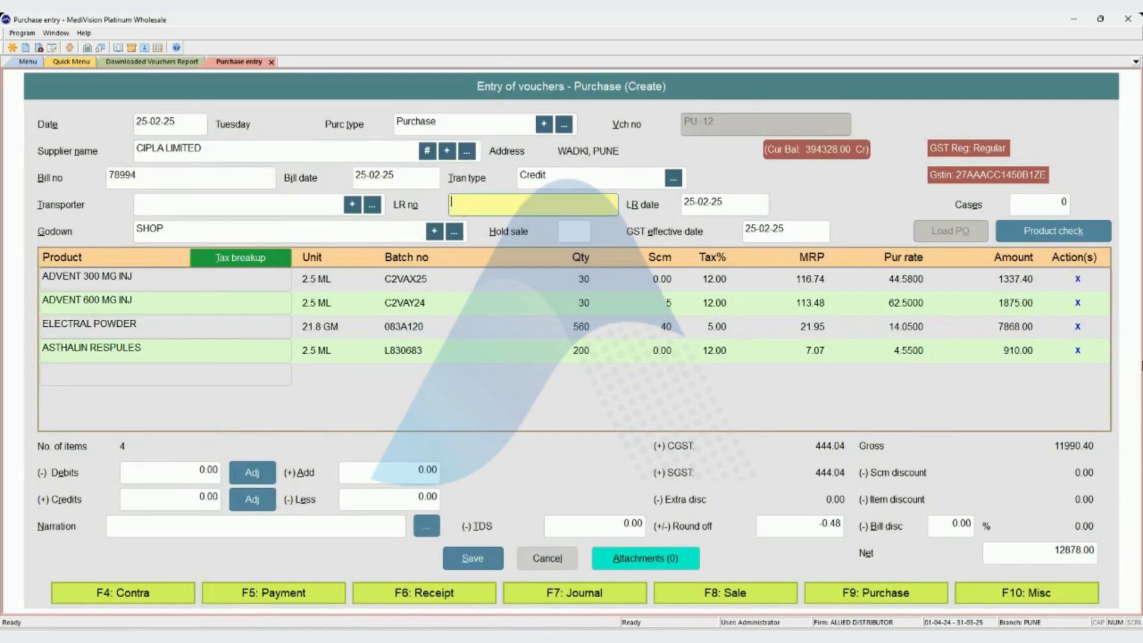
# Step: Complete the purchase header with LR date 25-02-25, due date 25-02-25 and hold sale N, leaving the LR number blank
pyautogui.press('Return')
pyautogui.press('Return')
pyautogui.press('Return')
pyautogui.press('Return')
pyautogui.press('Return')
pyautogui.press('Return')
pyautogui.press('Return')
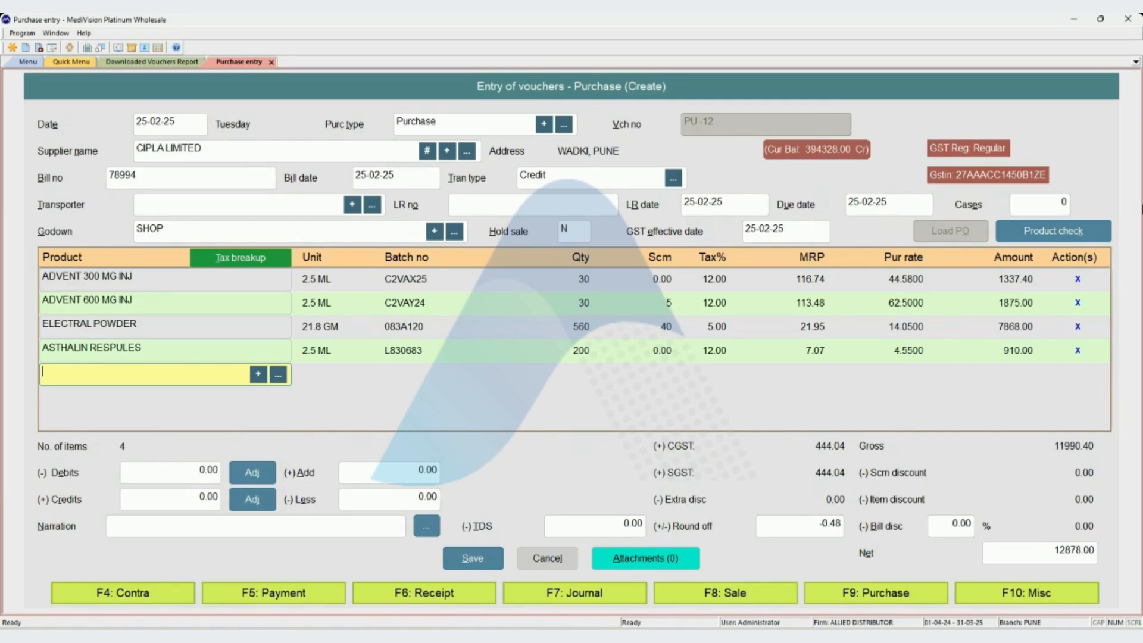
# Step: Save the purchase voucher without adding further products, debits, credits or narration
pyautogui.press('Return')
pyautogui.press('Return')
pyautogui.press('Return')
pyautogui.press('Return')
pyautogui.press('Return')
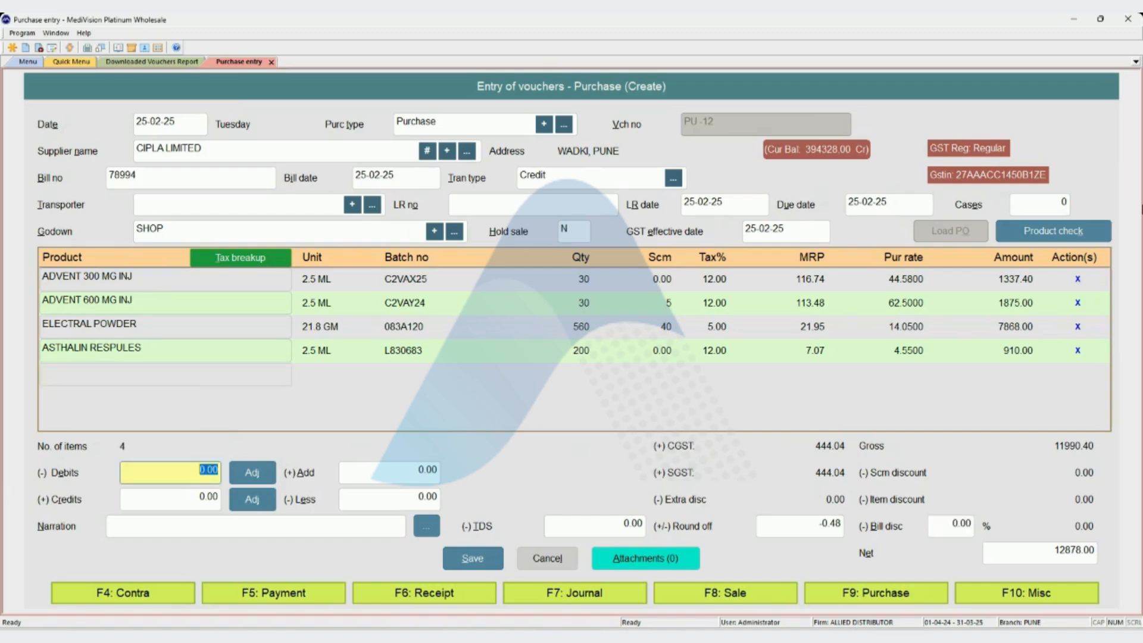
pyautogui.press('Return')
pyautogui.press('Return')
pyautogui.press('Return')
pyautogui.press('Return')
pyautogui.press('Return')
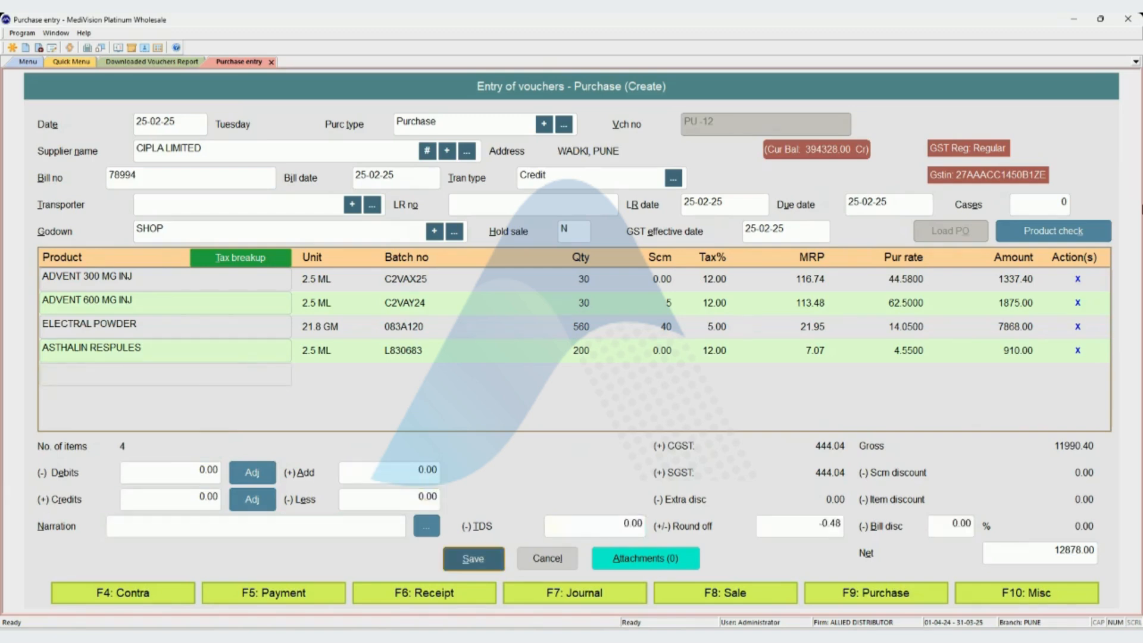
pyautogui.press('Return')
pyautogui.press('Return')
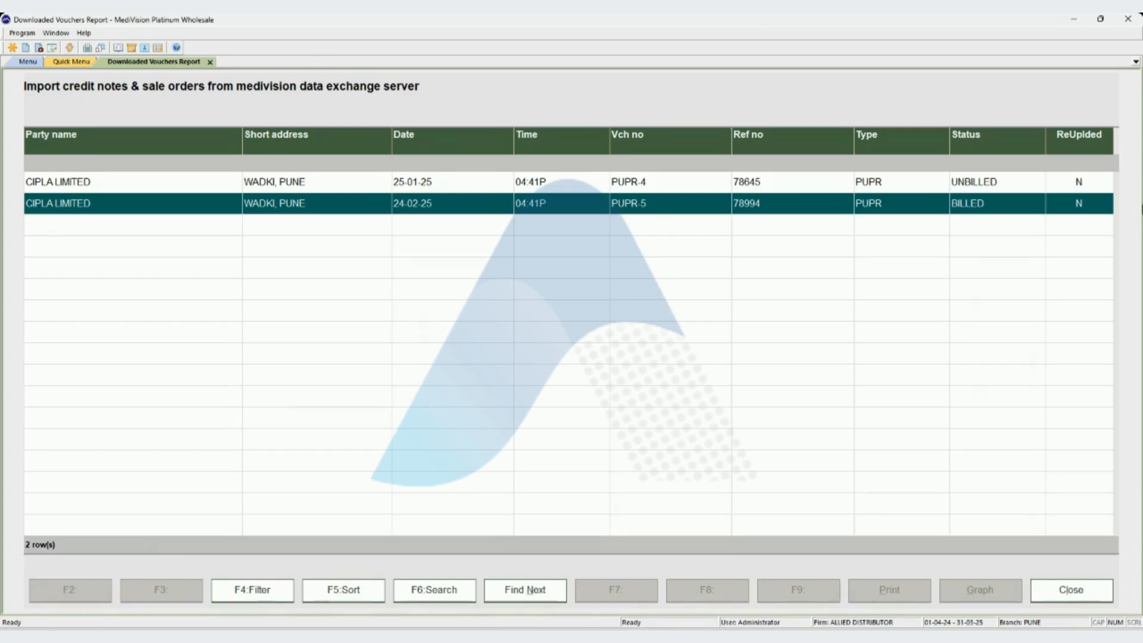
# Step: Close the downloaded vouchers report and the quick menu to return to the main menu
pyautogui.press('Escape')
pyautogui.press('Escape')
pyautogui.press('Escape')
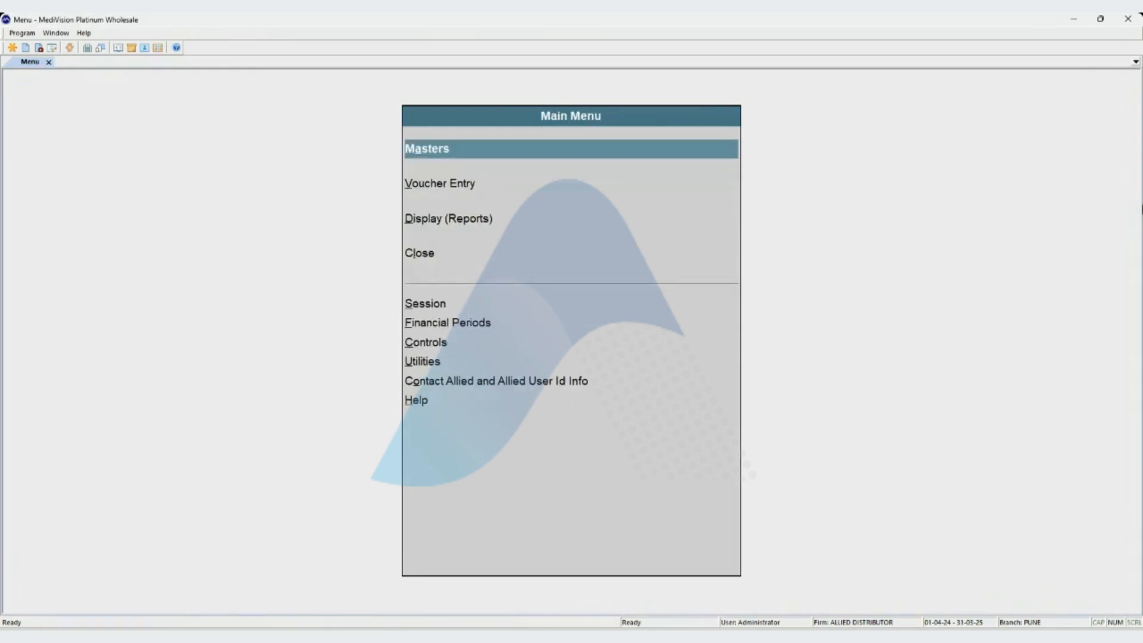
# Step: Run Download vouchers from MVDES again to check for new vouchers, and return to the main menu
pyautogui.hotkey('ctrl', 'q')
pyautogui.write('do')
pyautogui.press('Return')
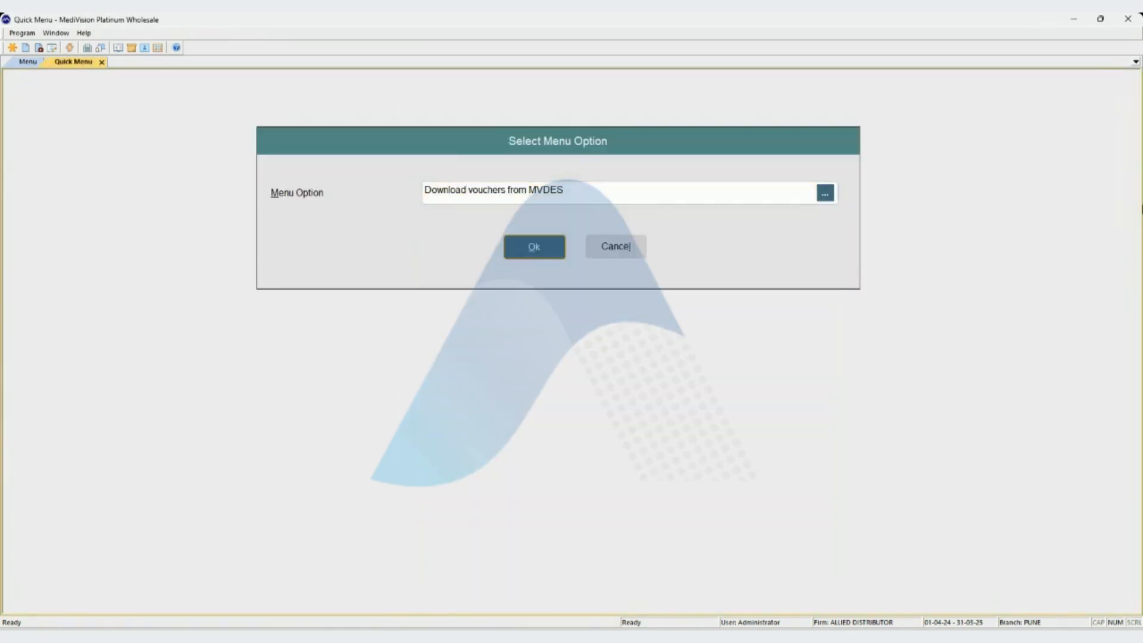
pyautogui.press('Return')
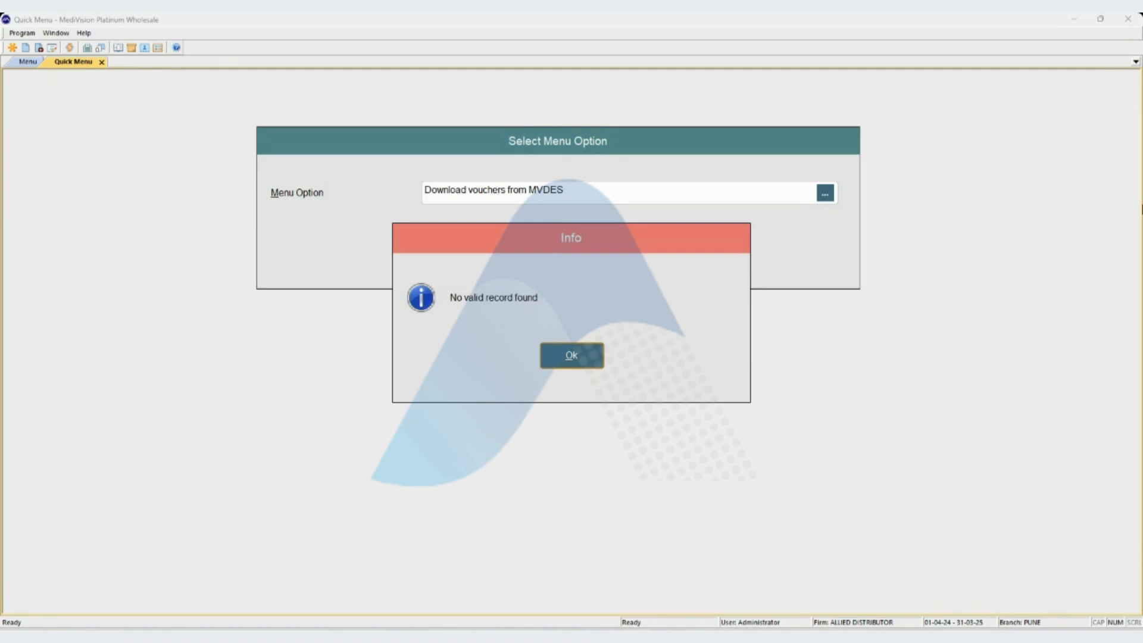
pyautogui.press('Return')
pyautogui.press('Escape')
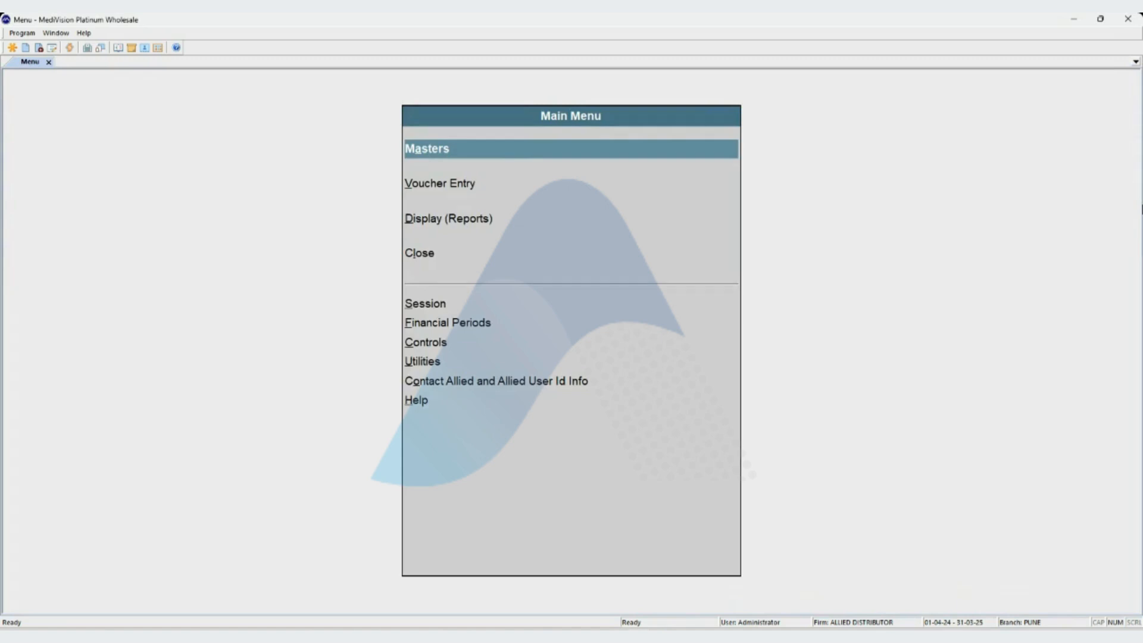
# Step: Open the list of other voucher registers within the register reports
pyautogui.press('Down')
pyautogui.press('Down')
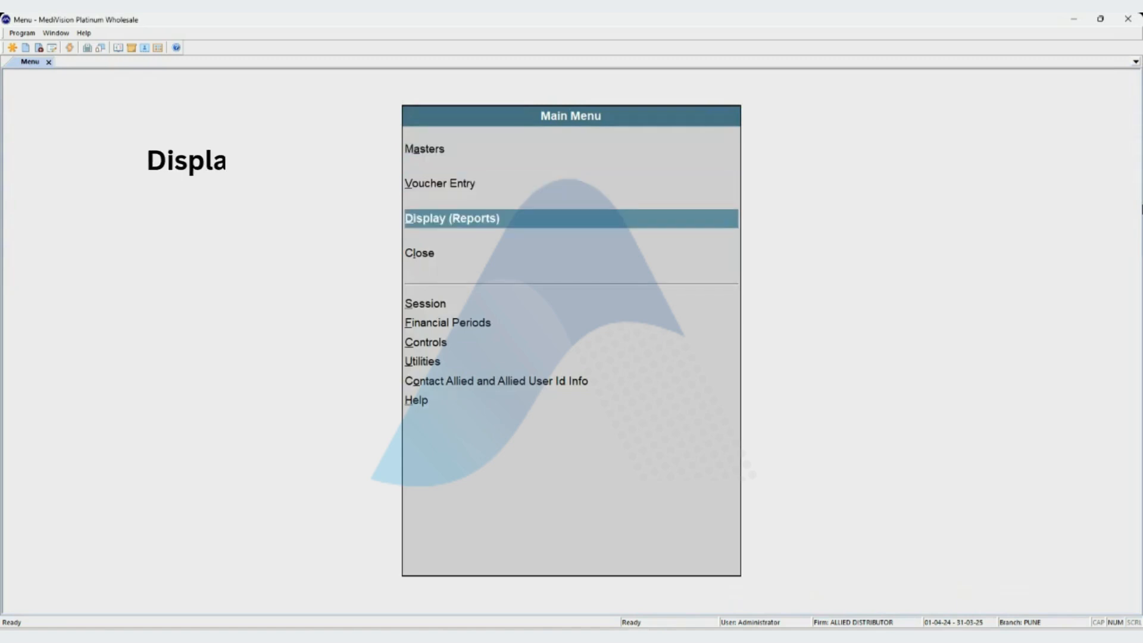
pyautogui.press('Return')
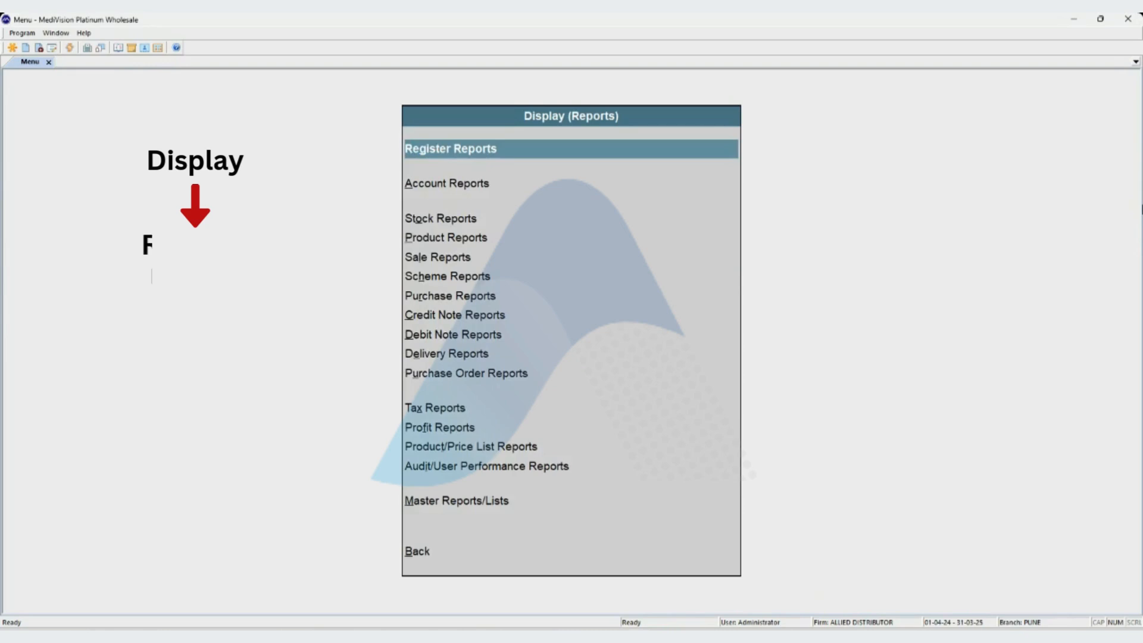
pyautogui.press('Return')
pyautogui.press('Down')
pyautogui.press('Down')
pyautogui.press('Down')
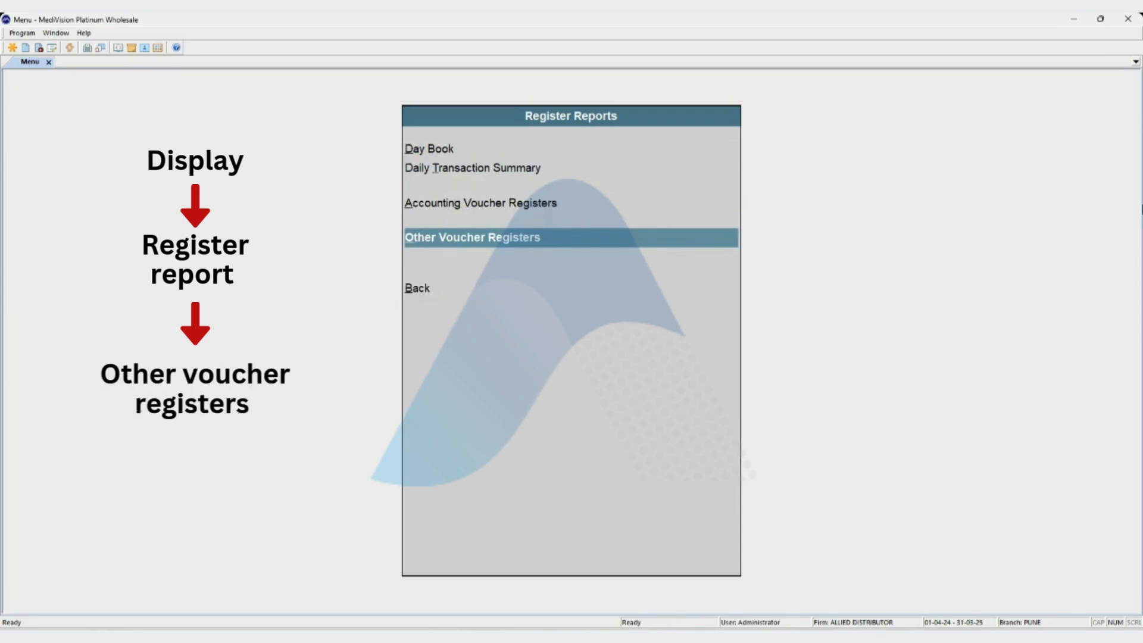
pyautogui.press('Return')
# Step: Open the Purchase Proforma Register
pyautogui.press('Down')
pyautogui.press('Down')
pyautogui.press('Down')
pyautogui.press('Down')
pyautogui.press('Down')
pyautogui.press('Down')
pyautogui.press('Down')
pyautogui.press('Down')
pyautogui.press('Down')
pyautogui.press('Down')
pyautogui.press('Down')
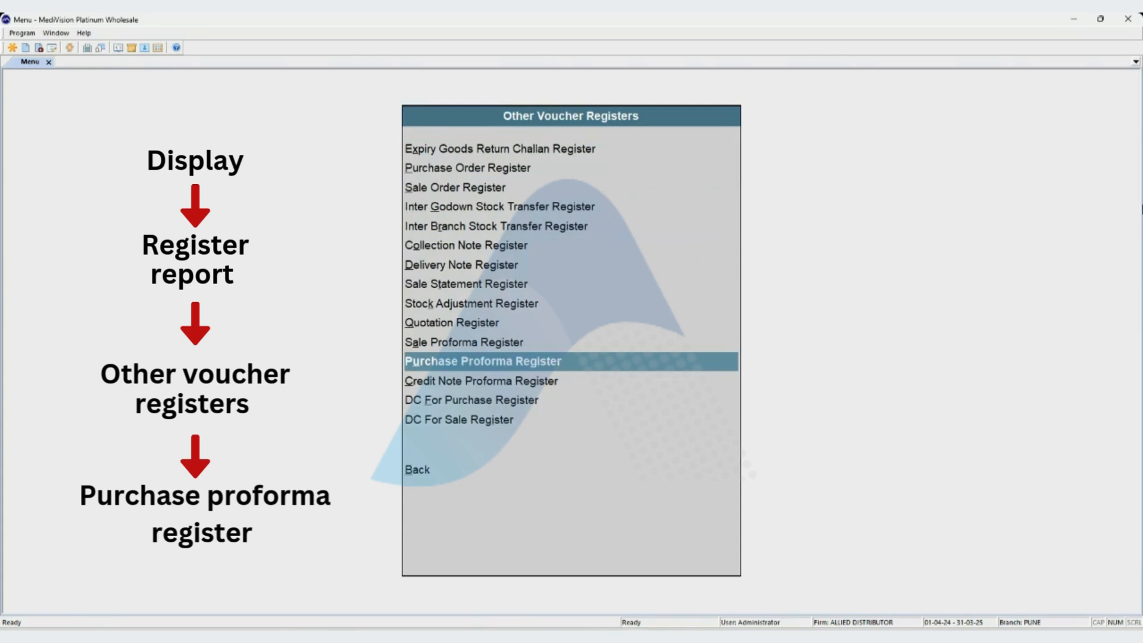
pyautogui.press('Return')
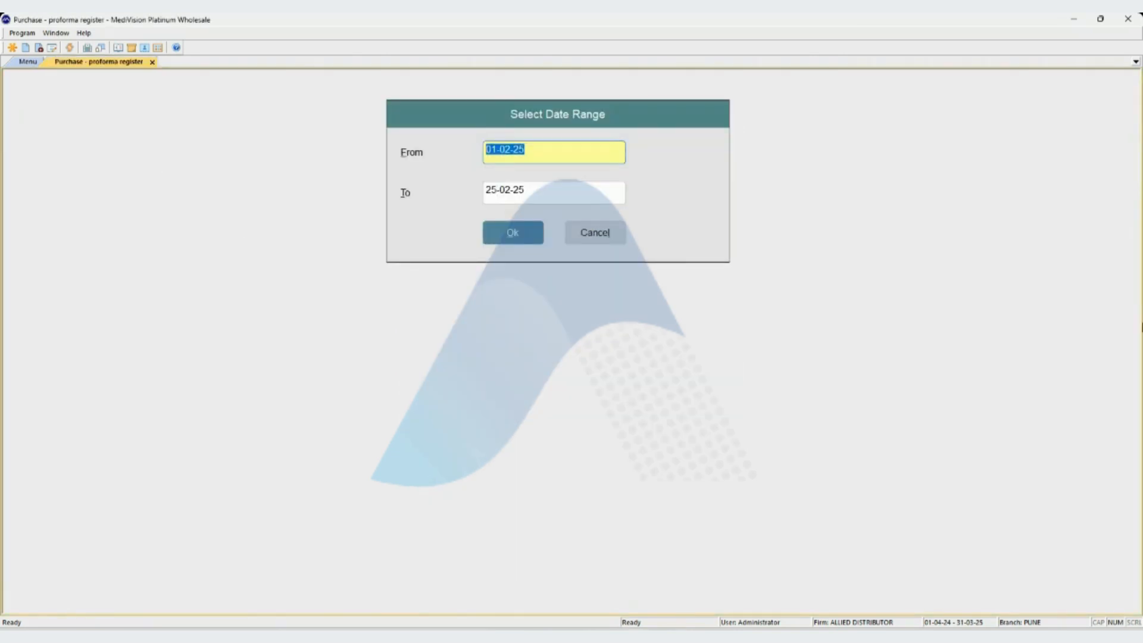
# Step: Display the purchase proforma register for the date range 24-02-25 to 25-02-25
pyautogui.write('24')
pyautogui.press('Return')
pyautogui.press('Return')
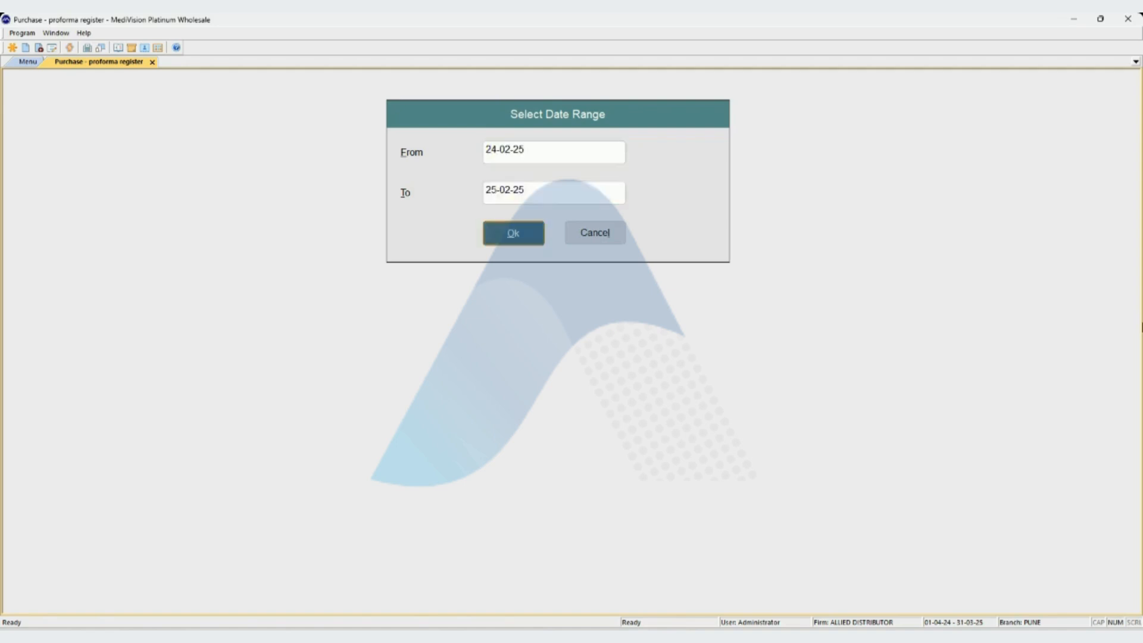
pyautogui.press('Return')
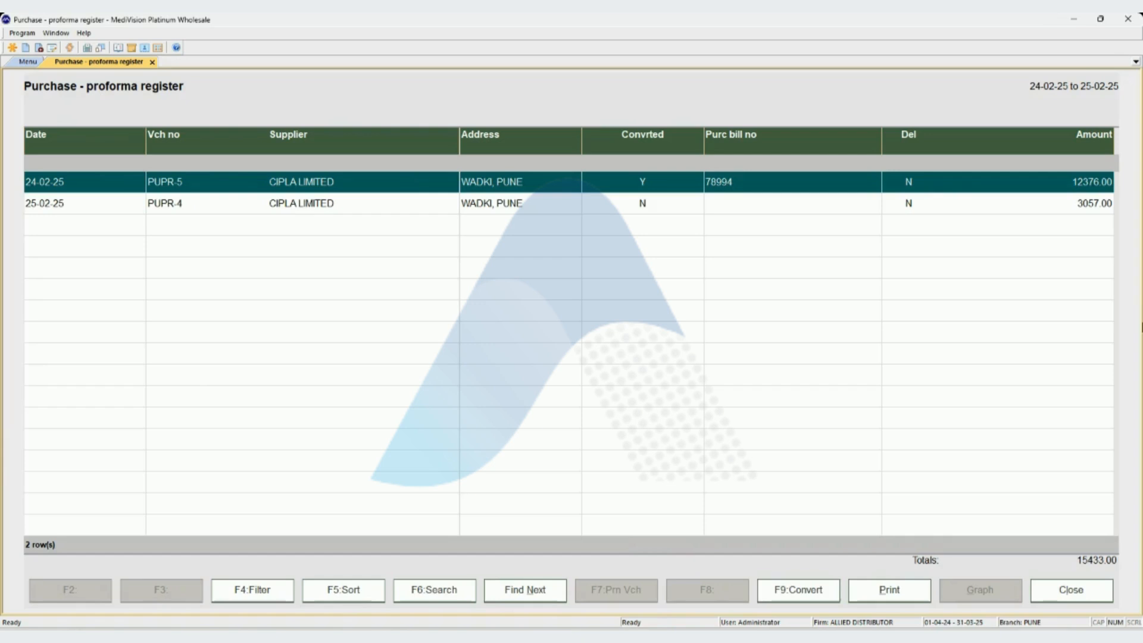
# Step: Convert the unconverted Cipla Limited proforma dated 25-02-25 to a Purchase entry
pyautogui.press('Down')
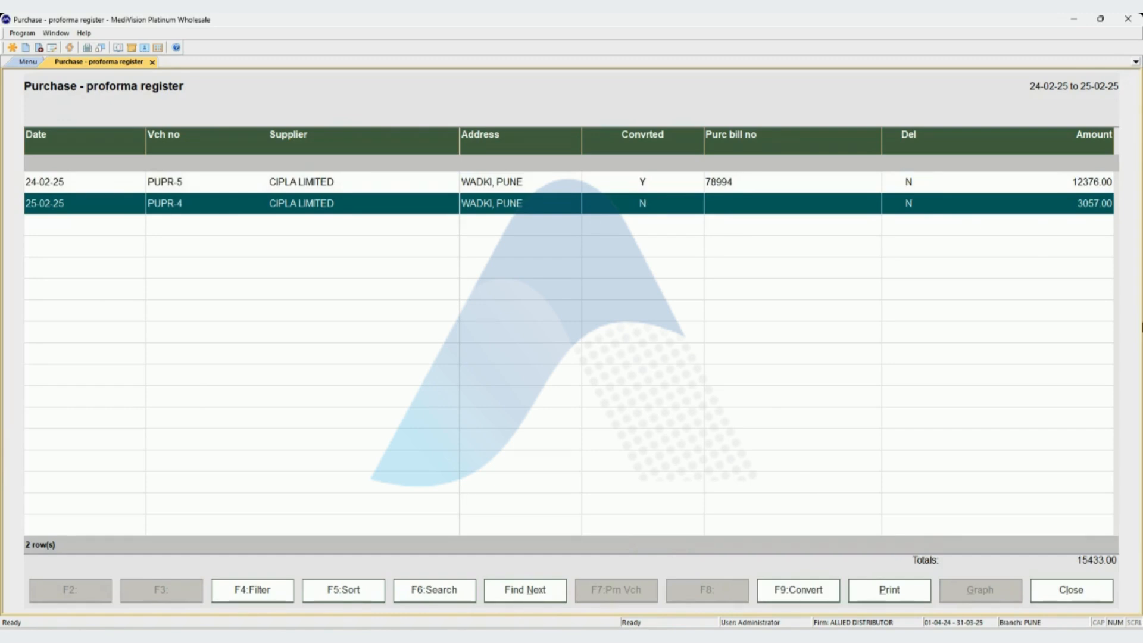
pyautogui.press('F9')
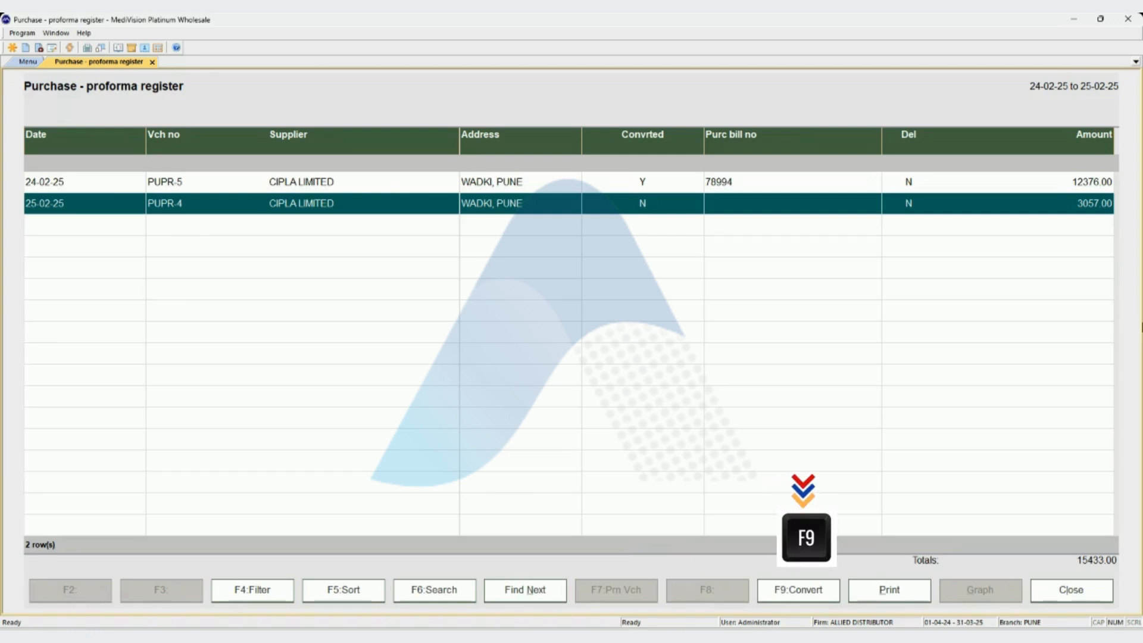
pyautogui.press('F9')
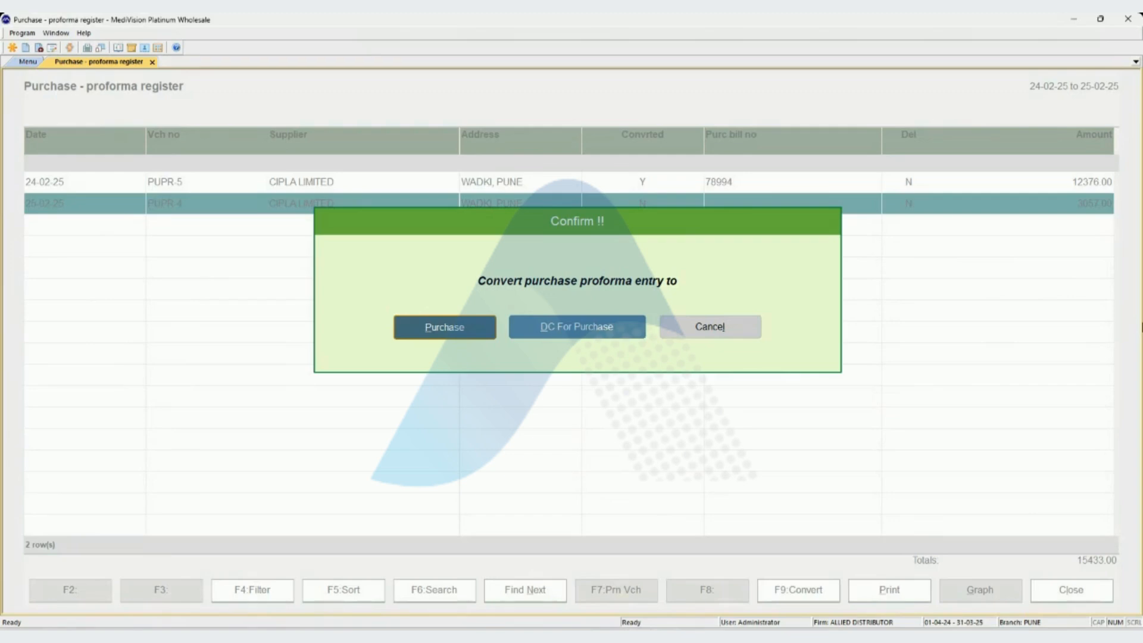
pyautogui.press('Return')
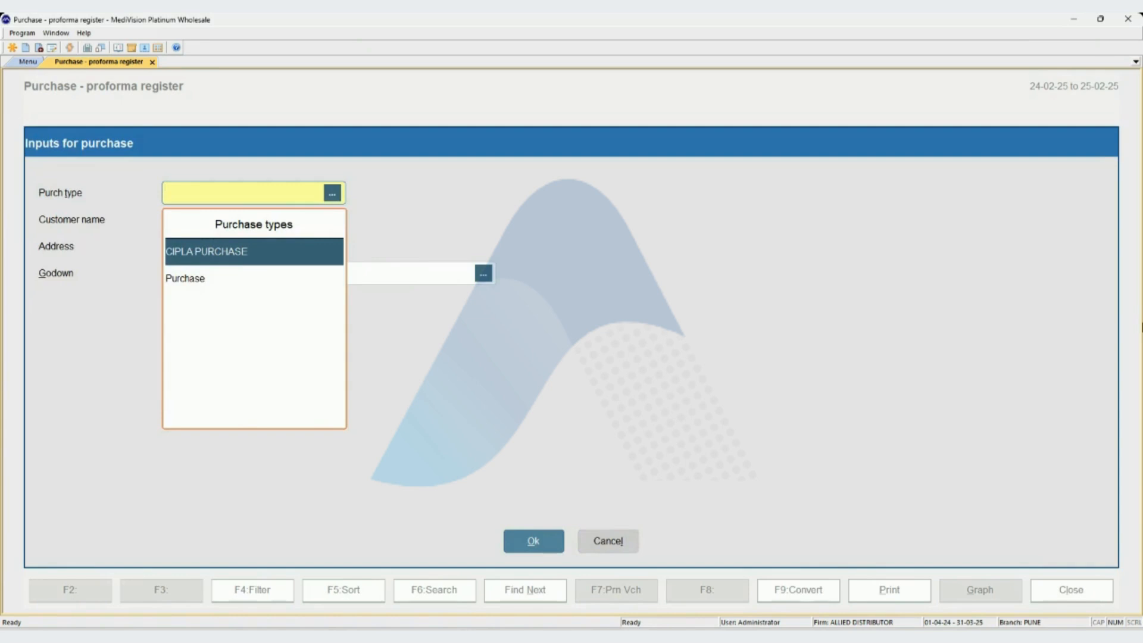
# Step: Set the purchase type to Purchase and the godown to SHOP, and accept automatic batchwise schemes for the free-quantity products
pyautogui.press('Down')
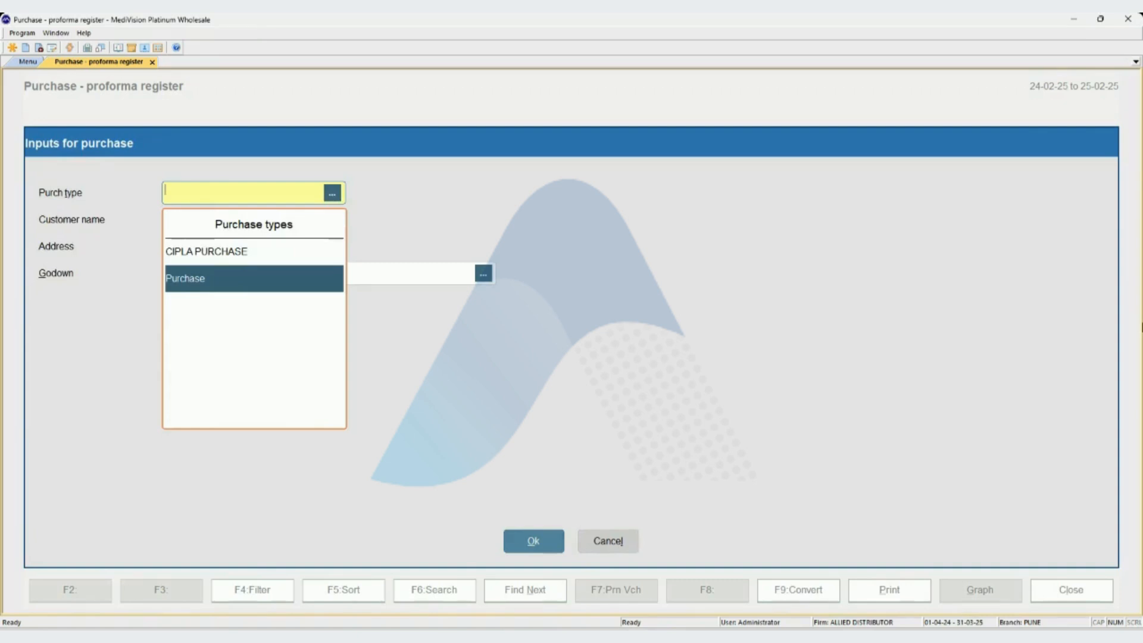
pyautogui.press('Return')
pyautogui.press('Down')
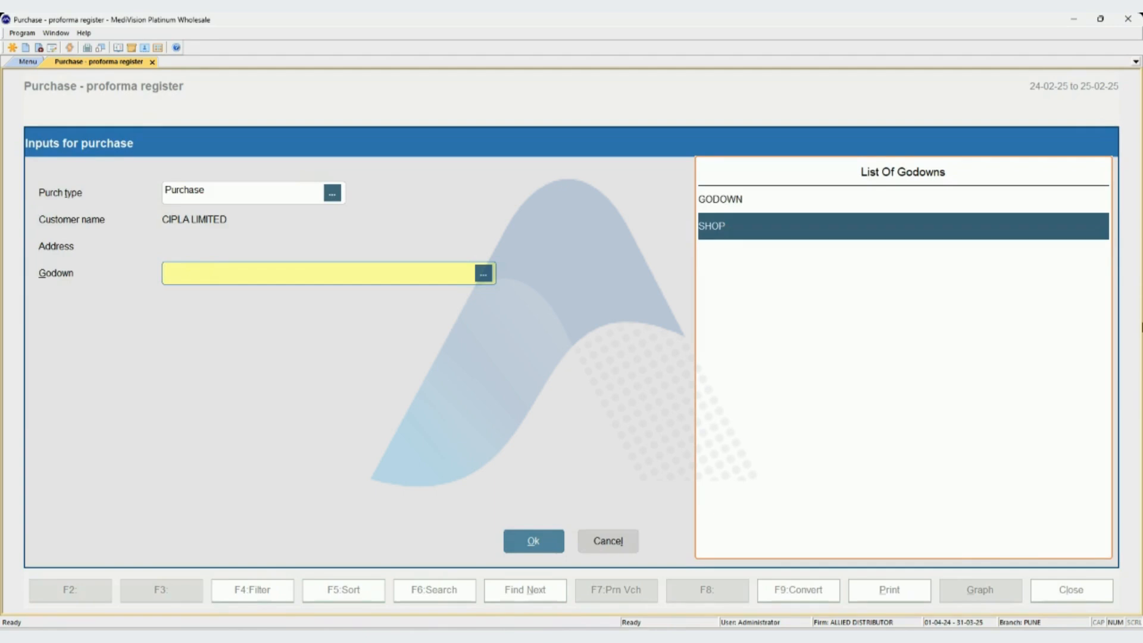
pyautogui.press('Return')
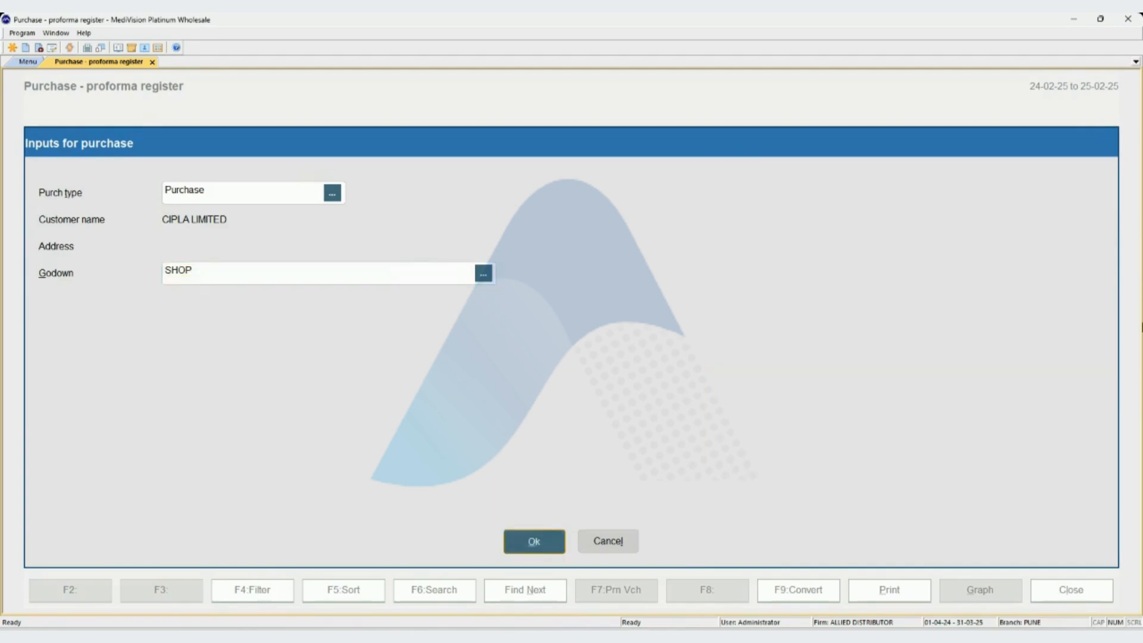
pyautogui.press('Return')
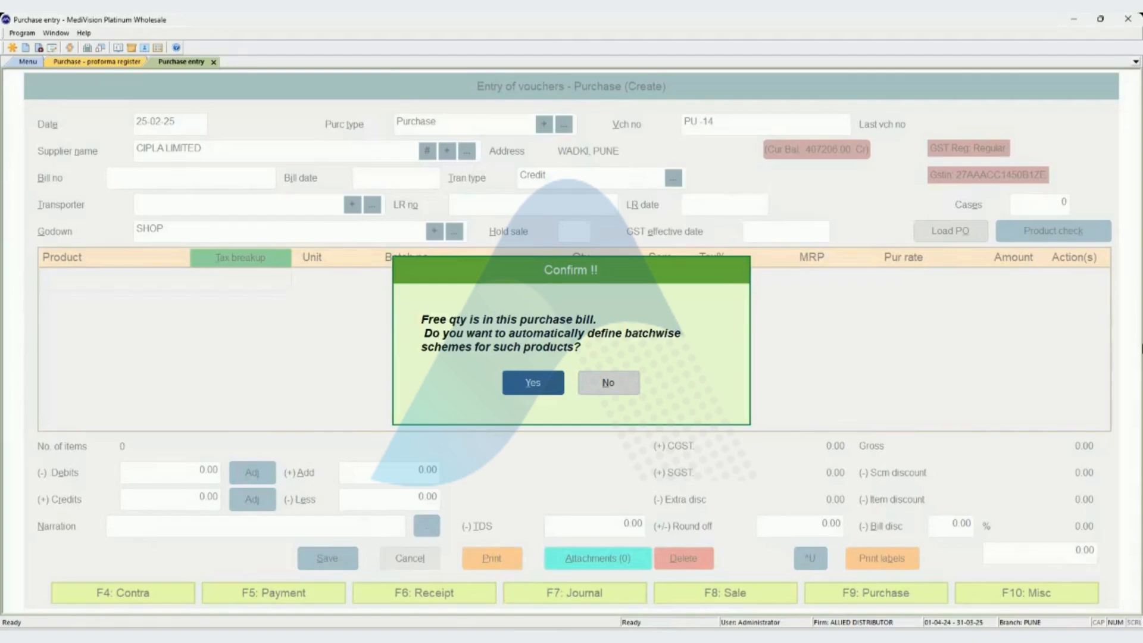
pyautogui.press('Return')
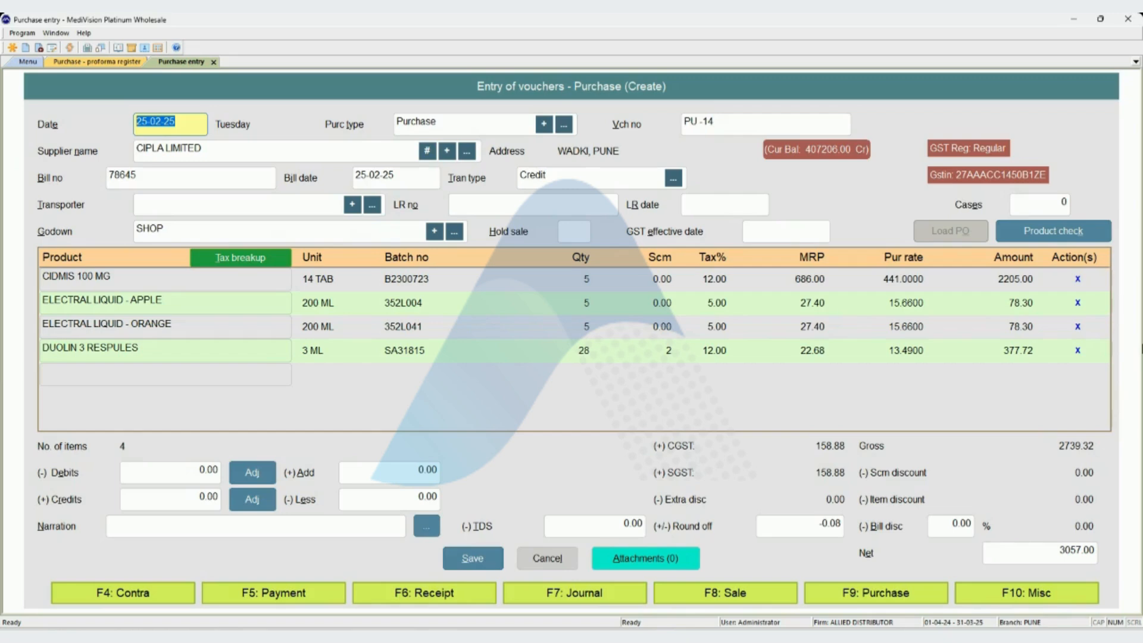
# Step: Complete the purchase header with GST effective, LR and due dates of 25-02-25 and hold sale N, leaving transporter and LR number blank
pyautogui.press('Return')
pyautogui.press('Return')
pyautogui.press('Return')
pyautogui.press('Return')
pyautogui.press('Return')
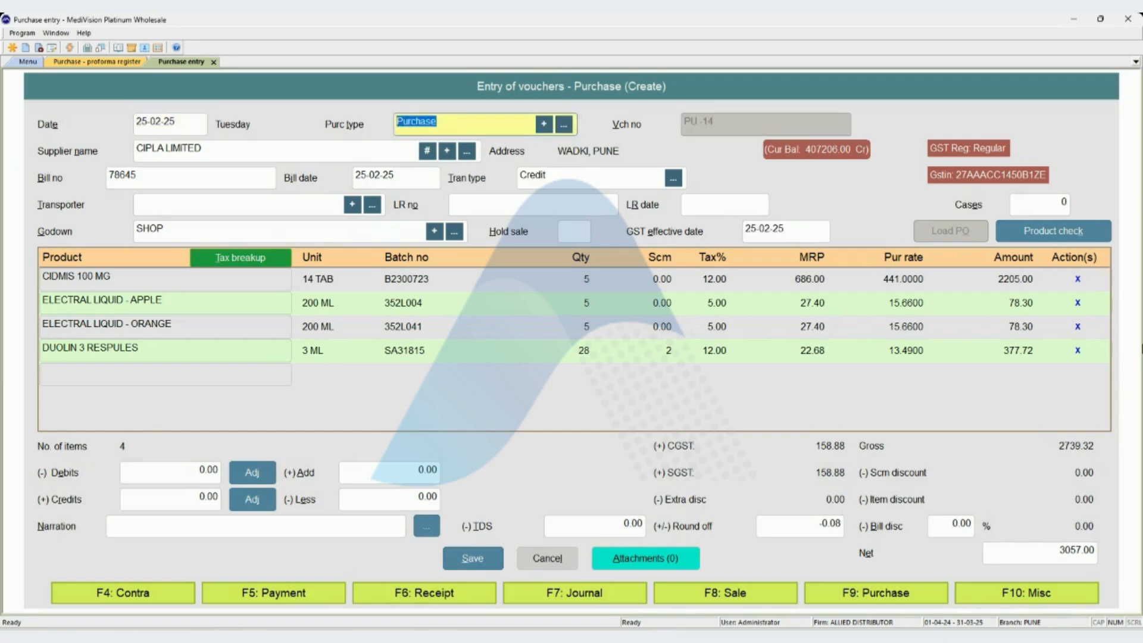
pyautogui.press('Return')
pyautogui.press('Return')
pyautogui.press('Return')
pyautogui.press('Return')
pyautogui.press('Return')
pyautogui.press('Return')
pyautogui.press('Return')
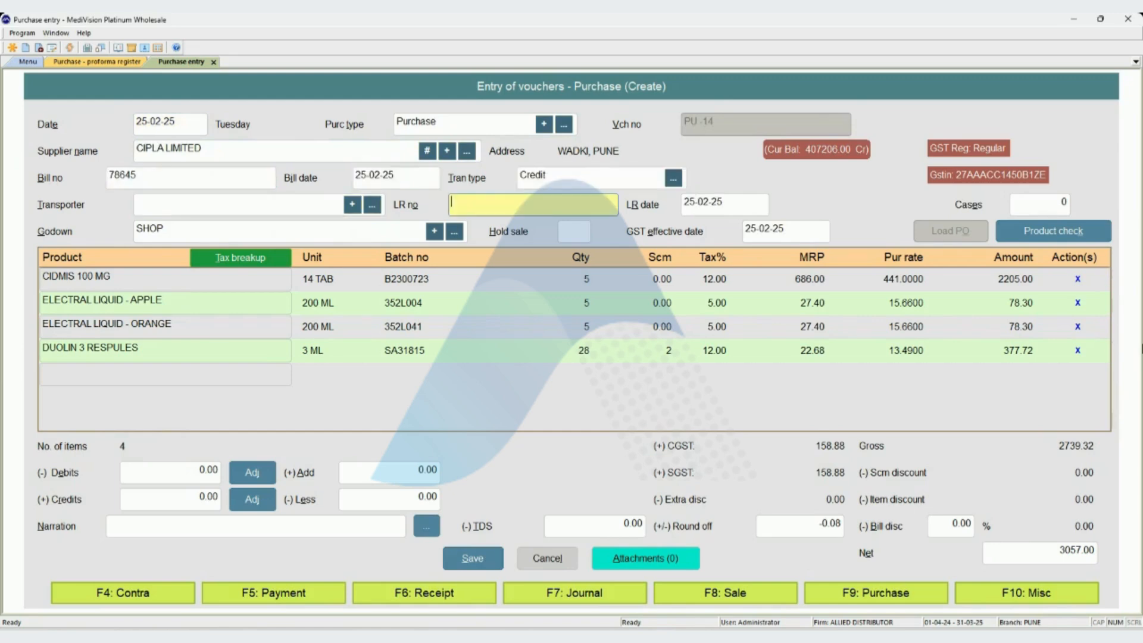
pyautogui.press('Return')
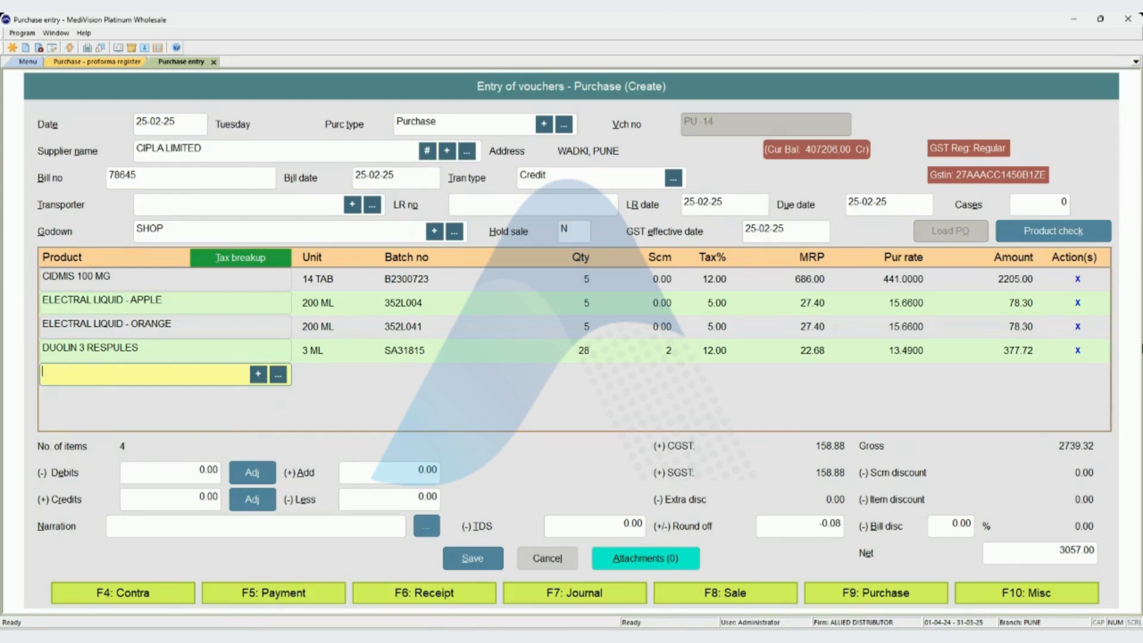
# Step: Save the converted purchase entry without adding products, a bill discount, other adjustments or narration
pyautogui.press('Return')
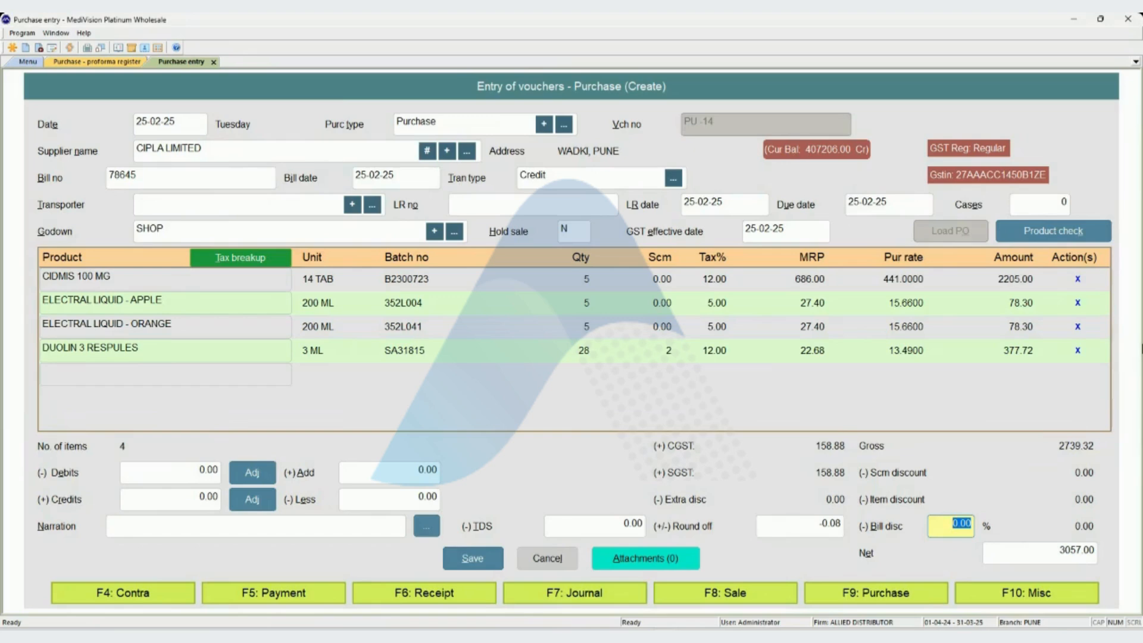
pyautogui.press('Return')
pyautogui.press('Return')
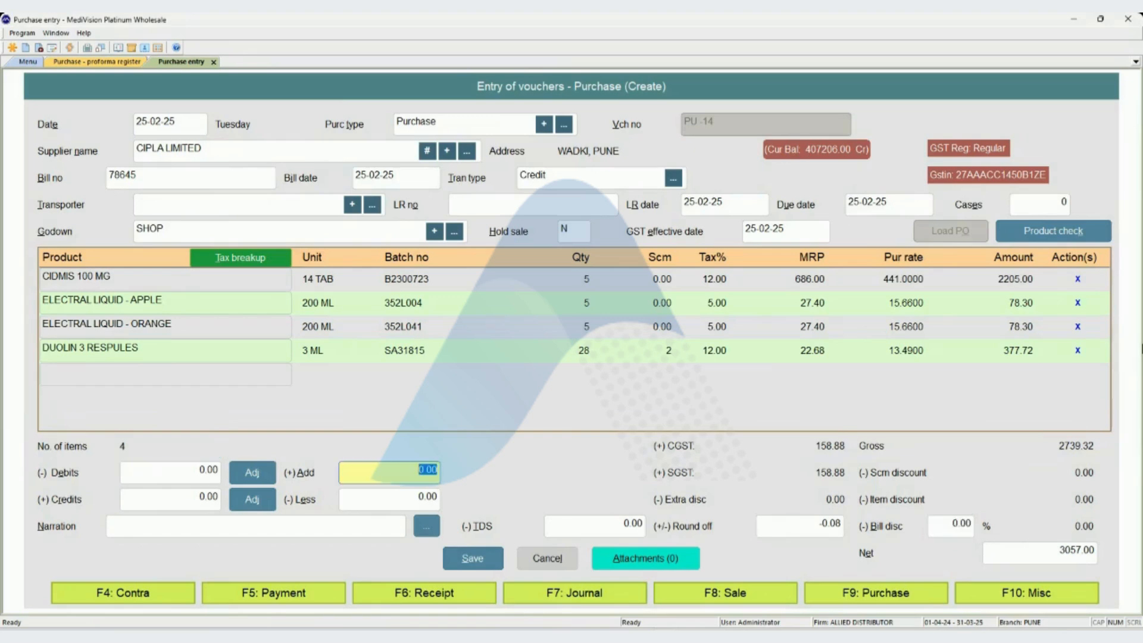
pyautogui.press('Return')
pyautogui.press('Return')
pyautogui.press('Return')
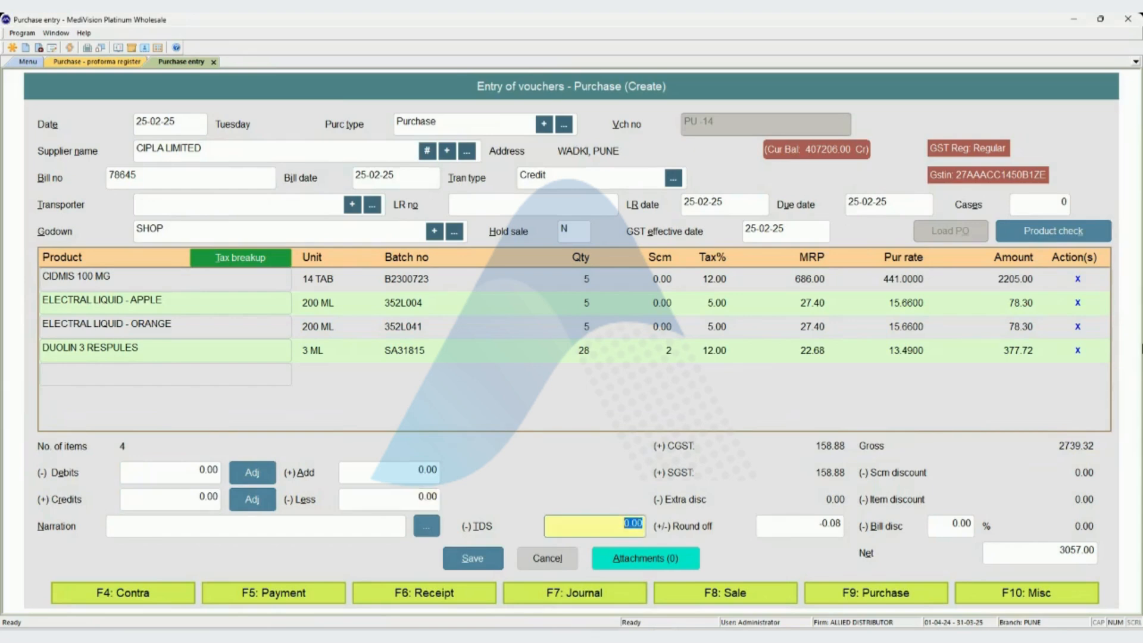
pyautogui.press('Return')
pyautogui.press('Return')
pyautogui.press('Return')
pyautogui.press('Return')
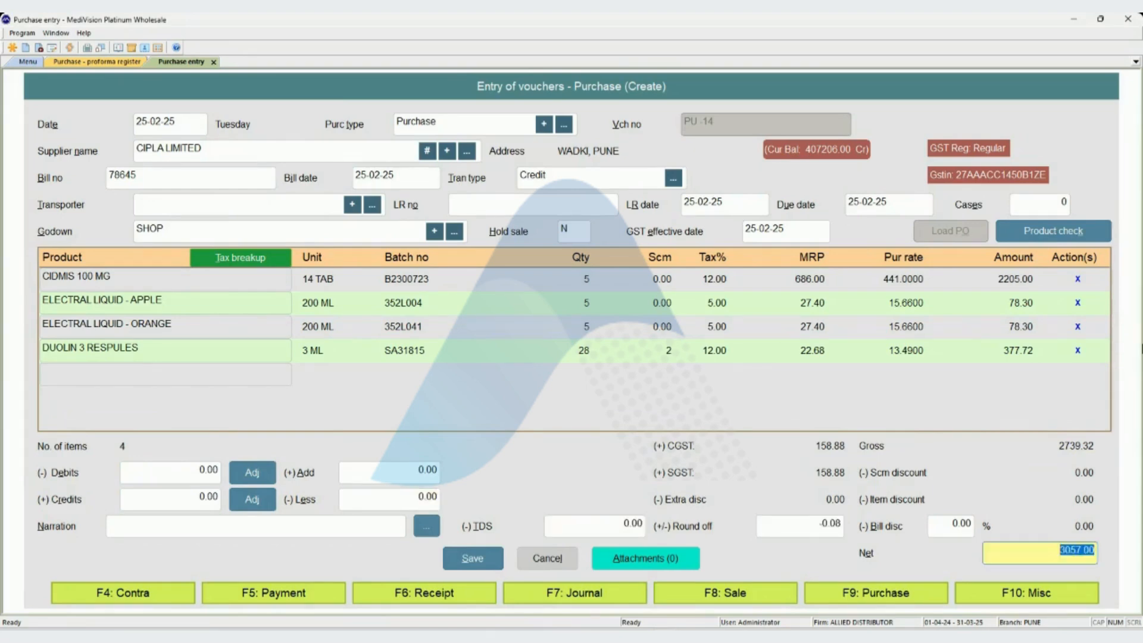
pyautogui.press('Return')
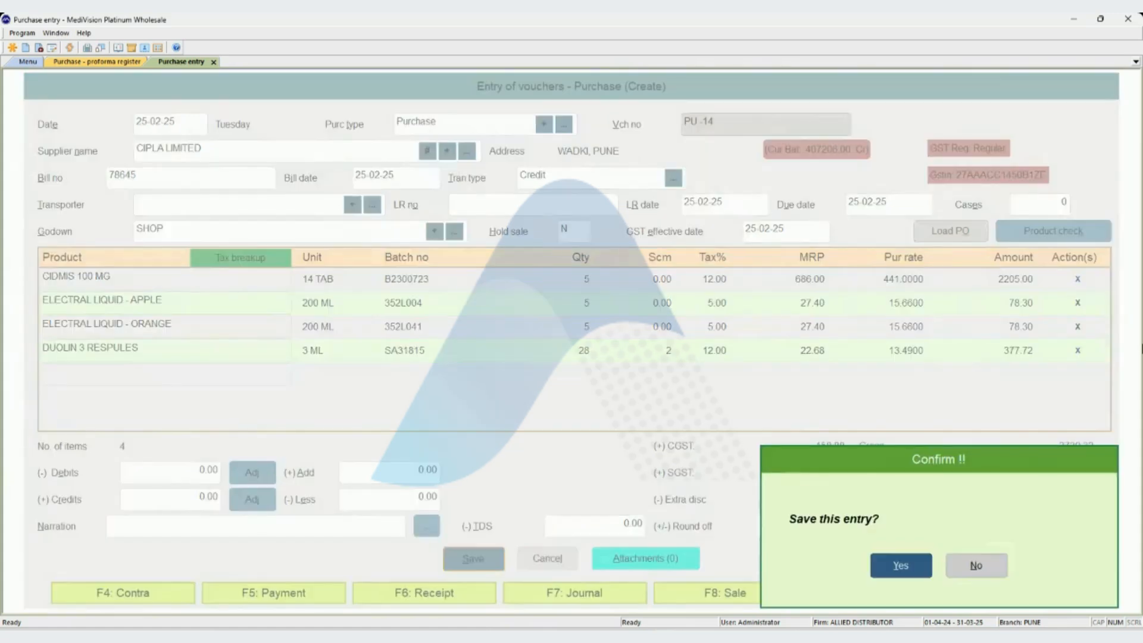
pyautogui.press('Return')
pyautogui.press('Return')
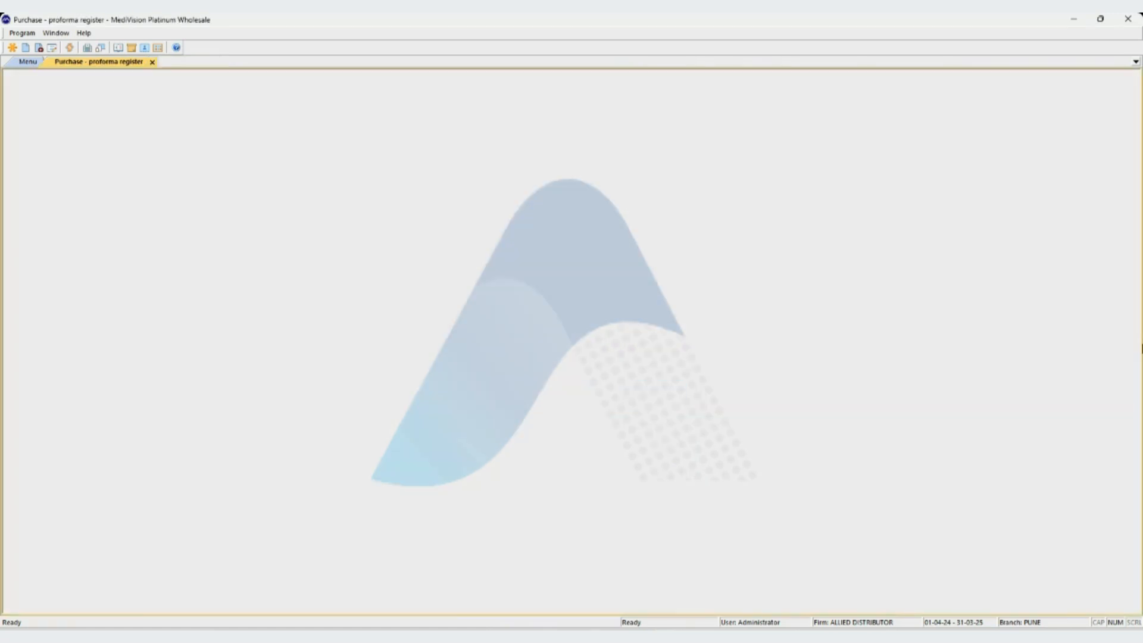